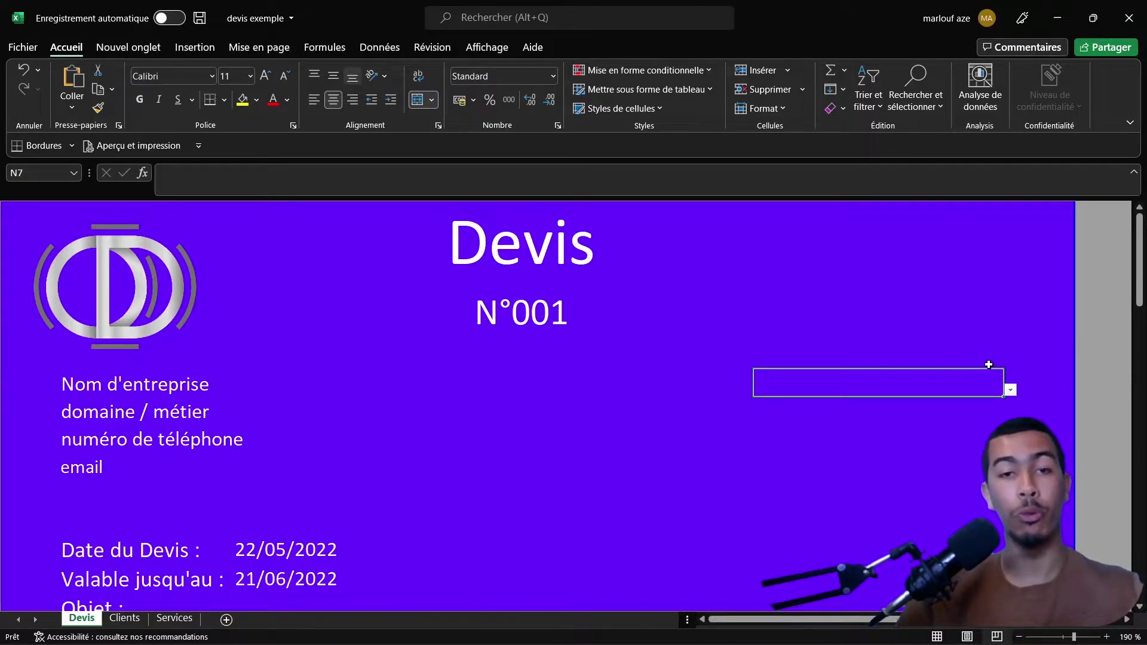
Try several clients from the list in the quote's client name cell, then reset it to the blank entry.
left_click(1011, 391)
left_click(837, 427)
left_click(1011, 391)
left_click(837, 465)
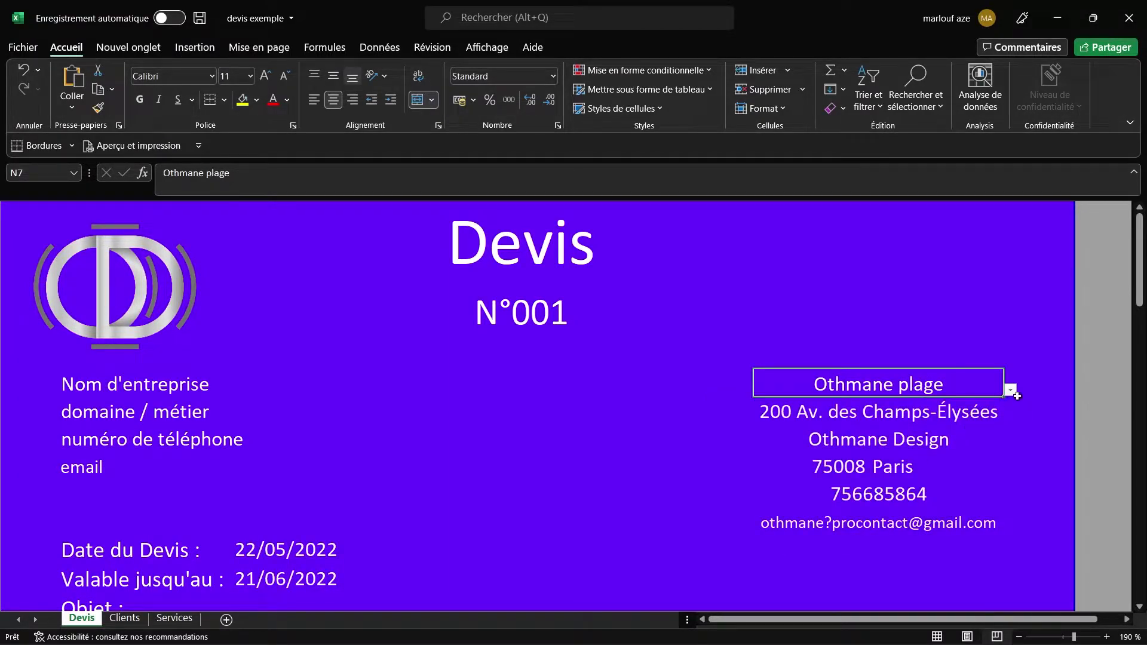
left_click(1011, 391)
left_click(892, 515)
left_click(1011, 391)
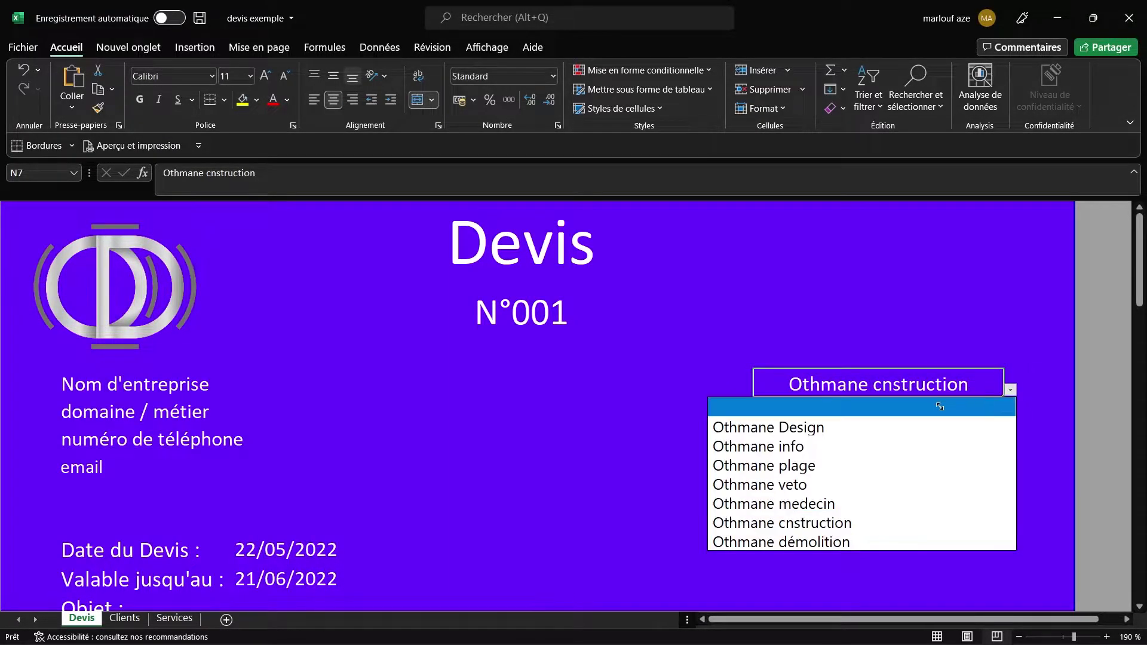
left_click(940, 406)
Choose the third named client from the list in the quote's client name cell.
left_click(1011, 391)
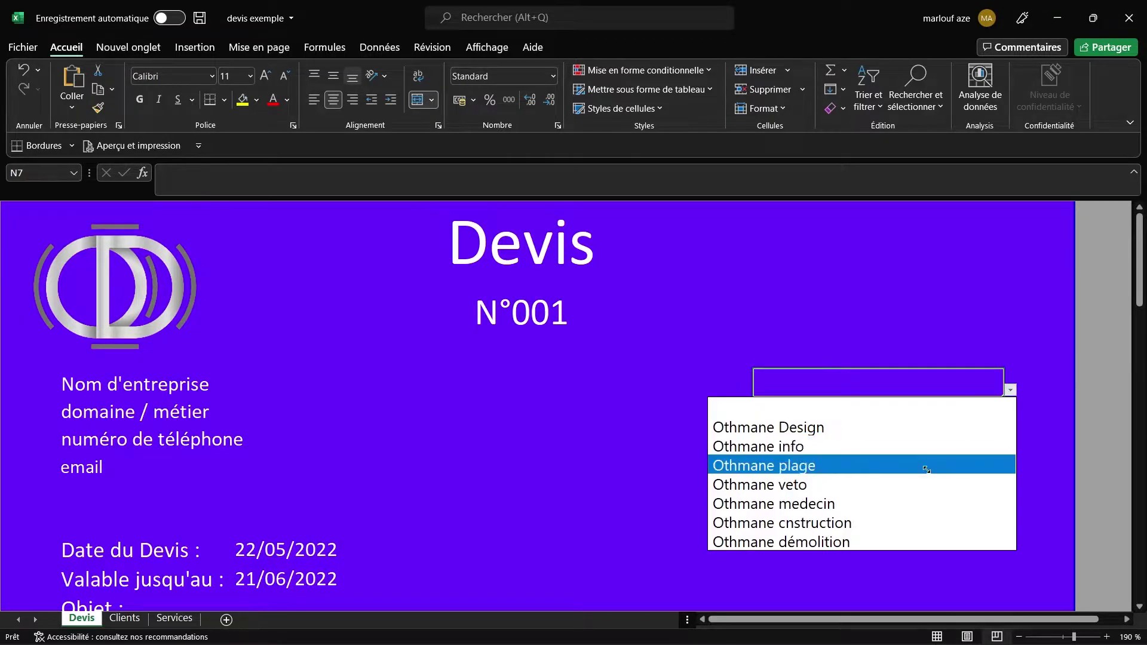
left_click(866, 464)
scroll(677, 476, "down", 4)
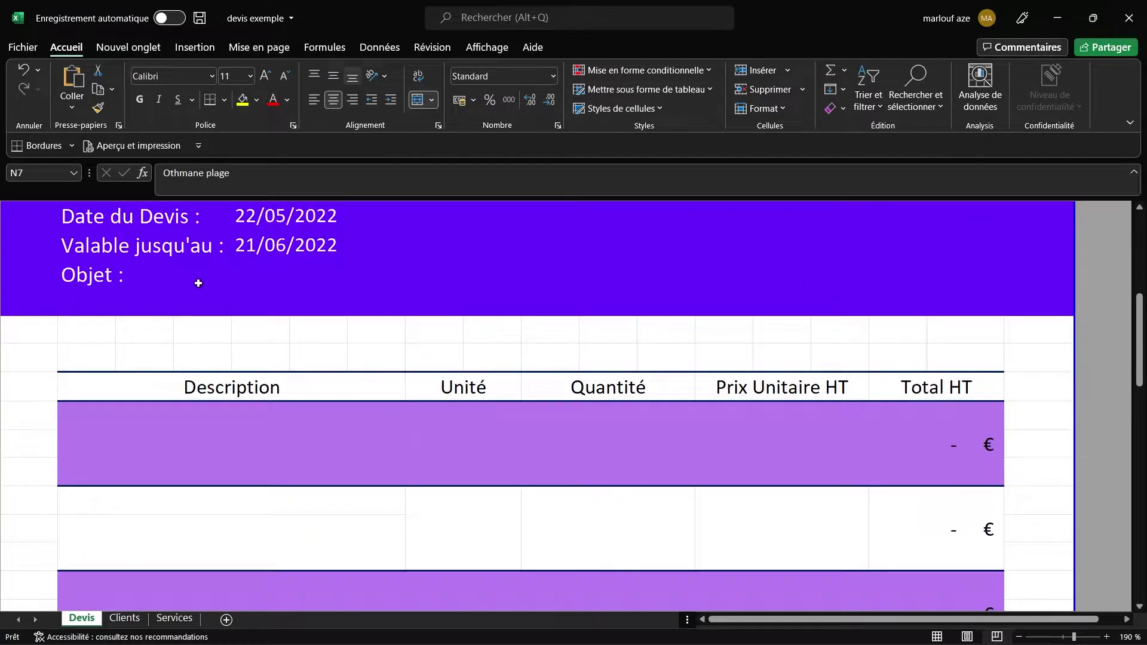
Examine the company details and the formula behind the quote date in the header.
scroll(223, 287, "up", 3)
left_click(248, 416)
left_click(280, 383)
left_click_drag(243, 174, 162, 178)
left_click(258, 300)
key("Escape")
scroll(258, 305, "down", 3)
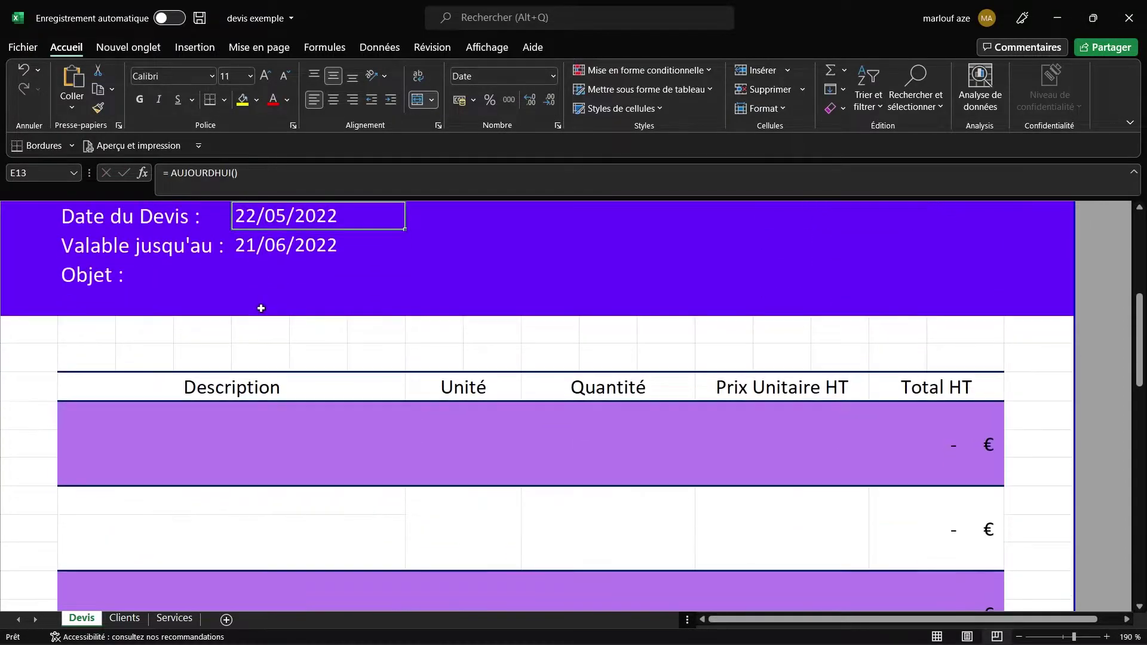
Set the description of the first quote line to LogoType from its list.
scroll(447, 381, "down", 2)
left_click(377, 332)
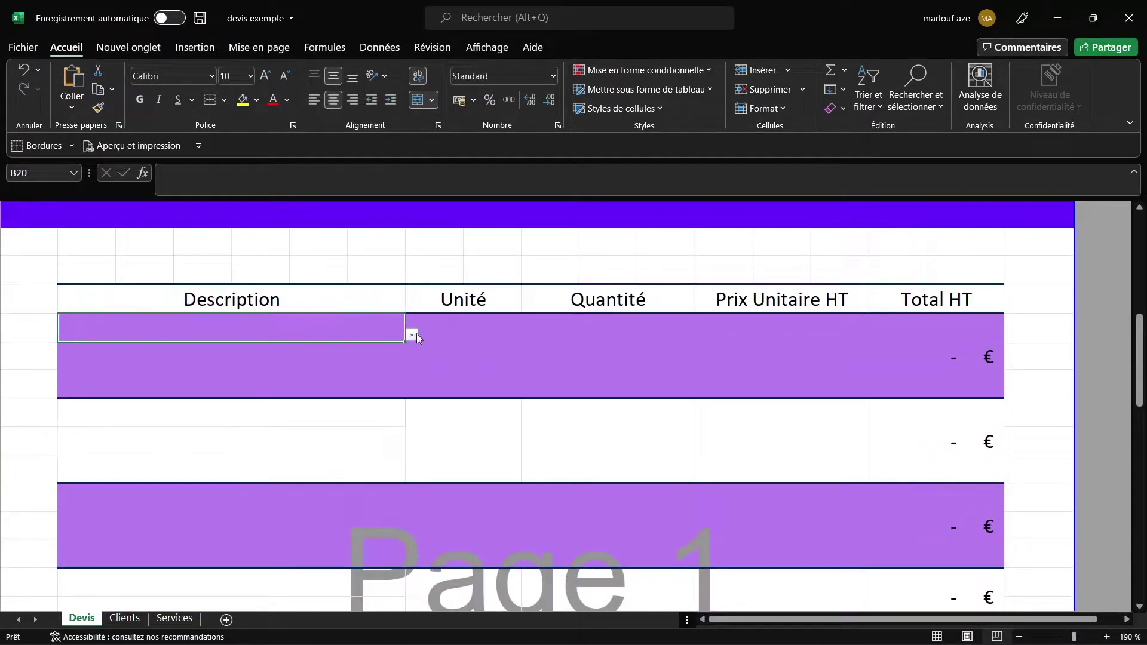
left_click(412, 334)
left_click(246, 373)
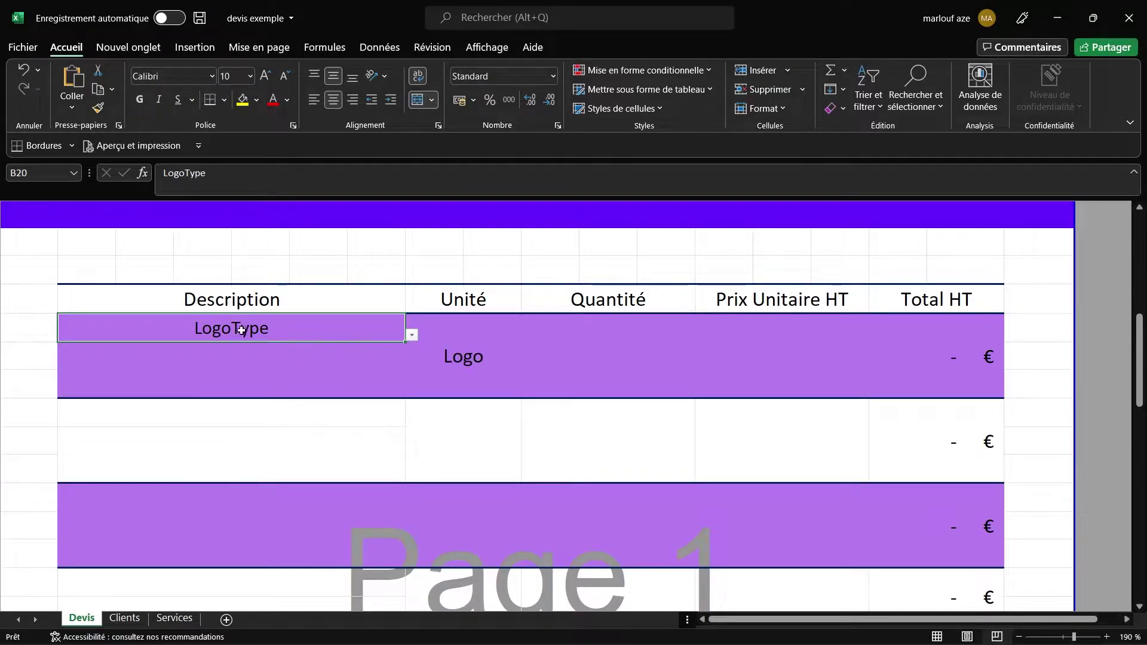
Switch the first line's description to Flyers and back to LogoType to test the automatic unit.
left_click(413, 334)
left_click(413, 334)
left_click(412, 334)
left_click(411, 334)
left_click(412, 334)
left_click(229, 449)
left_click(412, 334)
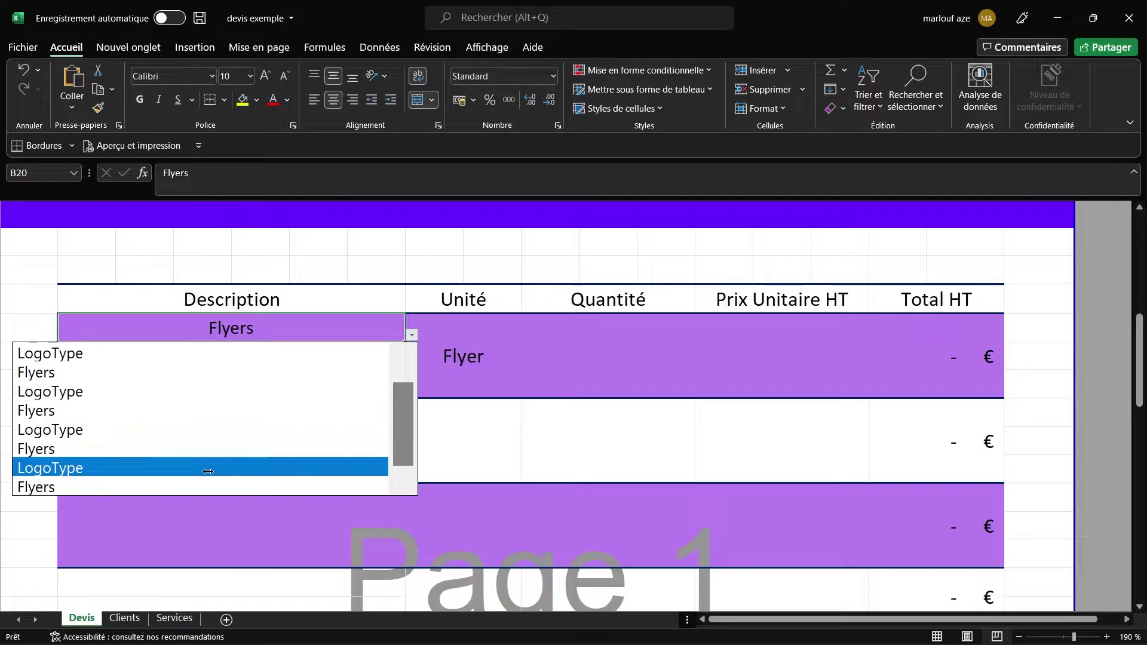
left_click(205, 467)
Set the description of the second quote line to Flyers from its list.
left_click(344, 415)
left_click(413, 420)
left_click(90, 474)
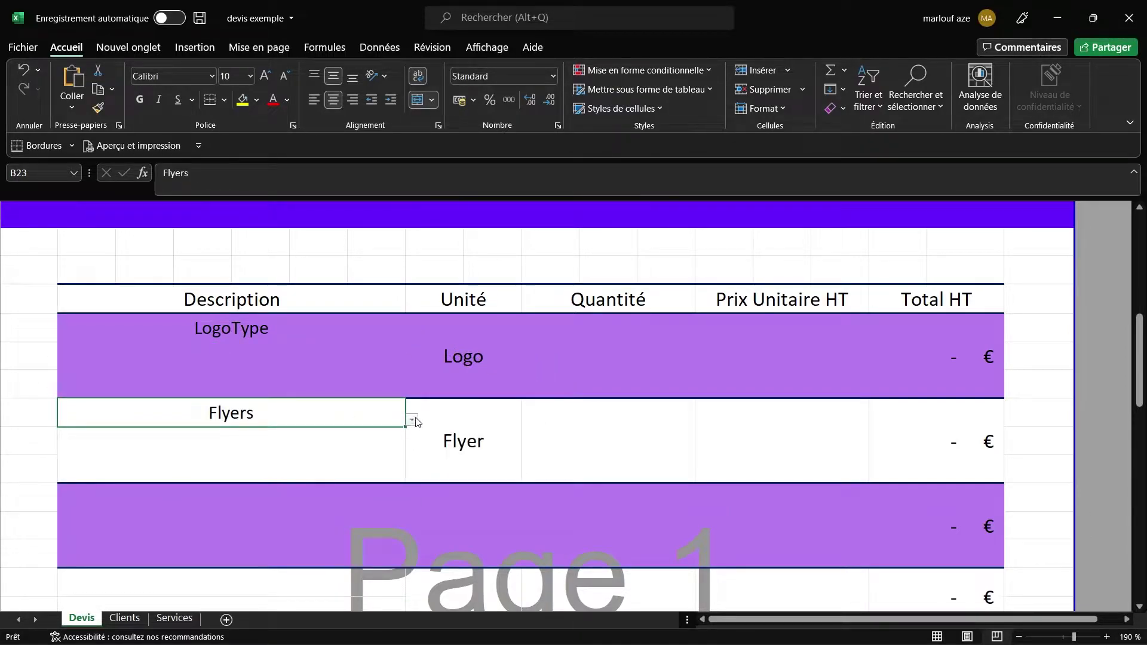
Enter a quantity of 1 and a unit price of 50 for the LogoType line.
double_click(608, 352)
type("1")
left_click(777, 391)
type("50")
Enter a quantity of 1000 and a unit price of 0,02 for the Flyers line.
left_click(558, 460)
double_click(607, 442)
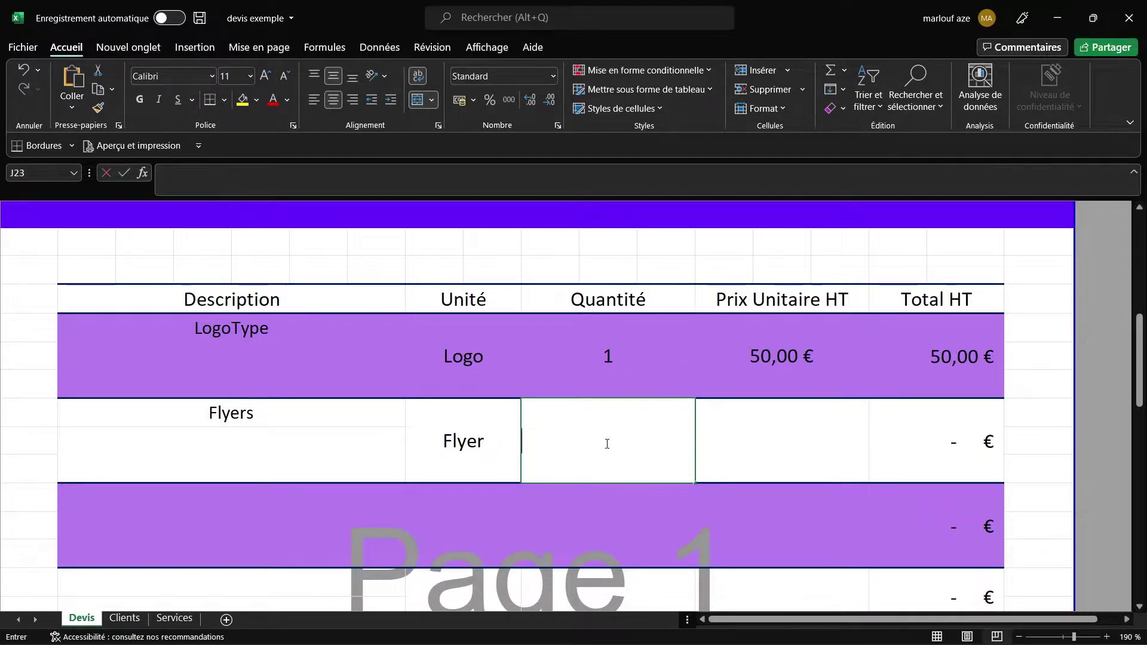
type("1000")
left_click(763, 455)
type("0,02")
Examine the line totals and the formulas behind Montant Total HT, Total TVA (20%) and Montant Total TTC.
left_click(938, 443)
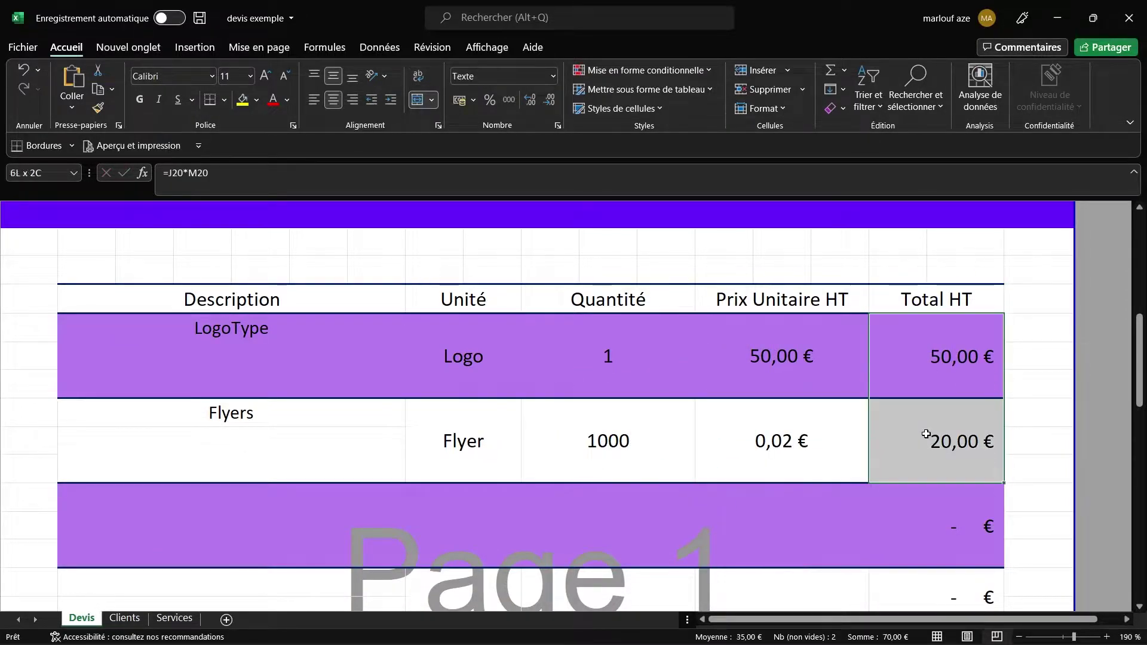
scroll(939, 359, "down", 5)
left_click_drag(938, 357, 1002, 456)
left_click(1011, 453)
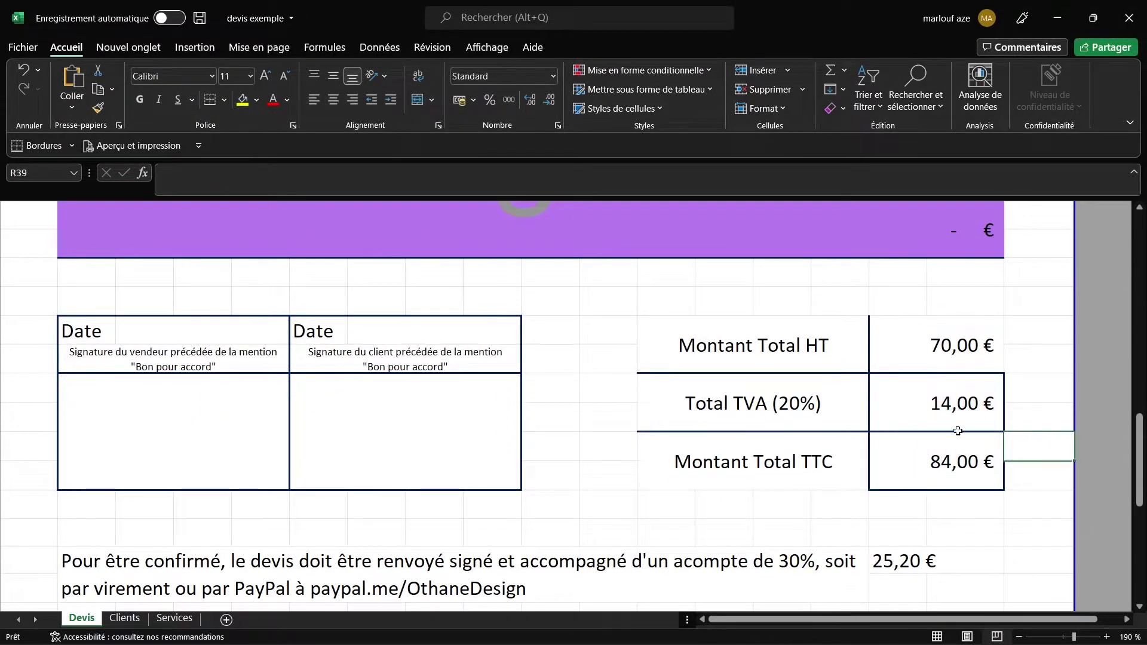
scroll(968, 451, "down", 1)
left_click(929, 274)
left_click(923, 323)
left_click(914, 382)
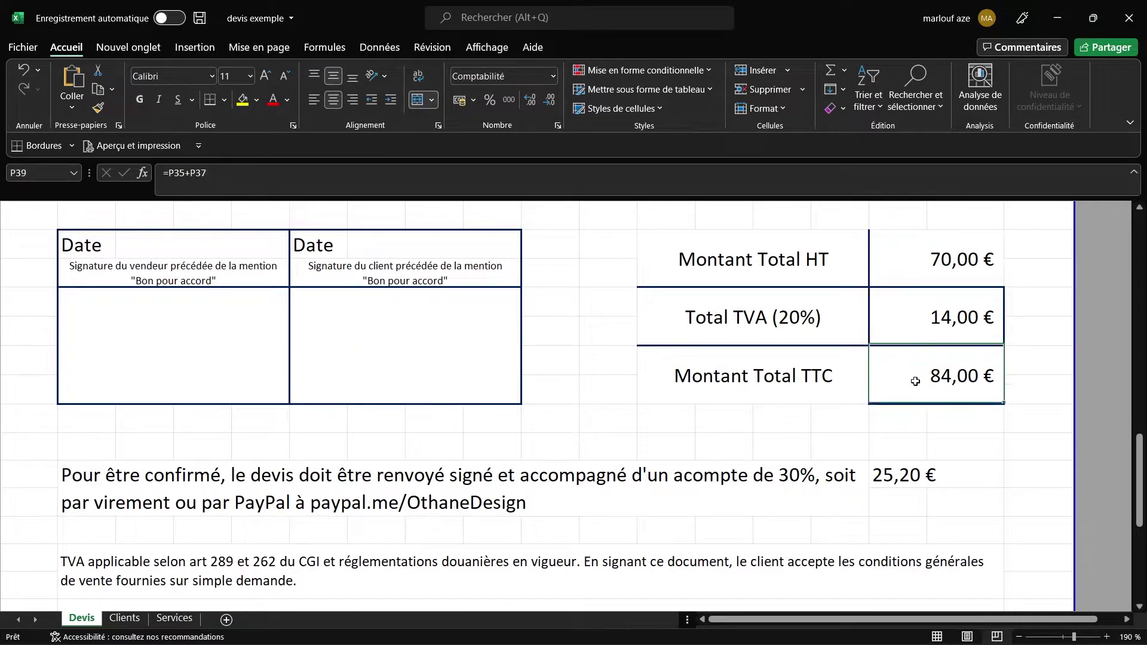
left_click_drag(839, 263, 890, 261)
left_click_drag(839, 314, 891, 310)
Open the confirmation note below the totals and highlight its wording about the 30% deposit.
left_click(744, 478)
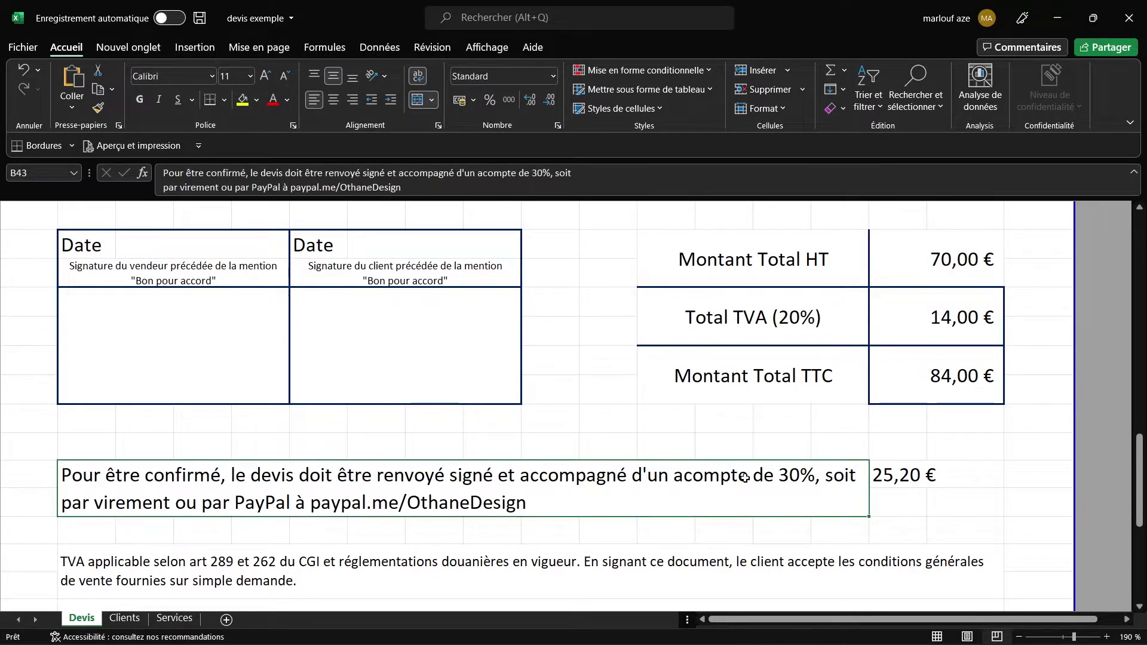
double_click(693, 478)
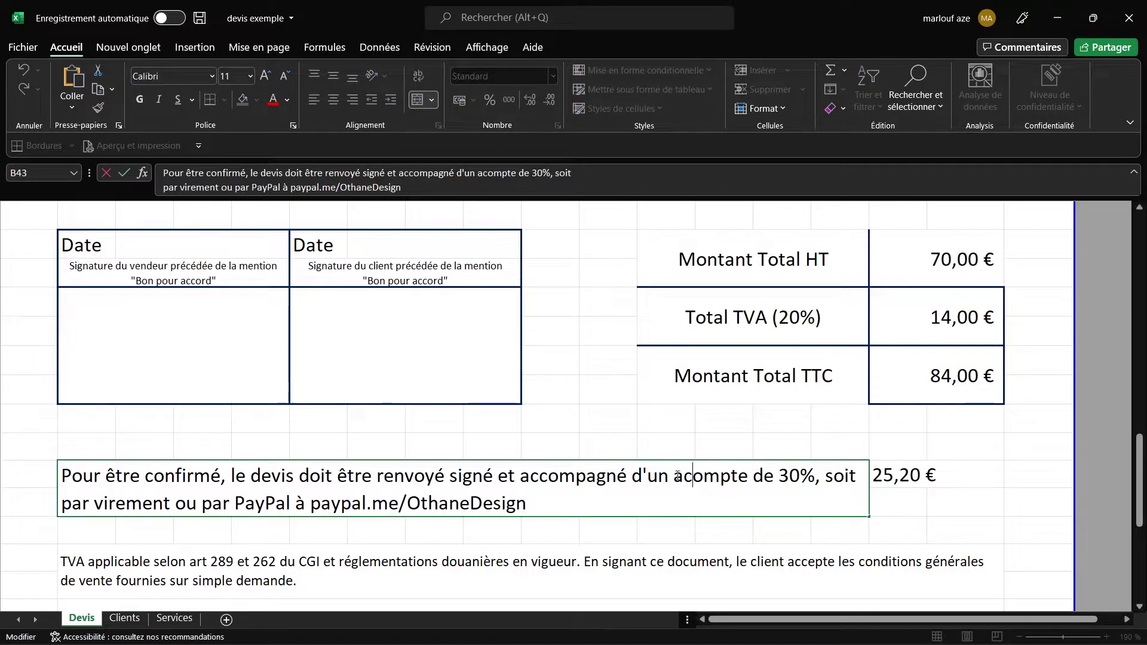
left_click_drag(673, 478, 753, 478)
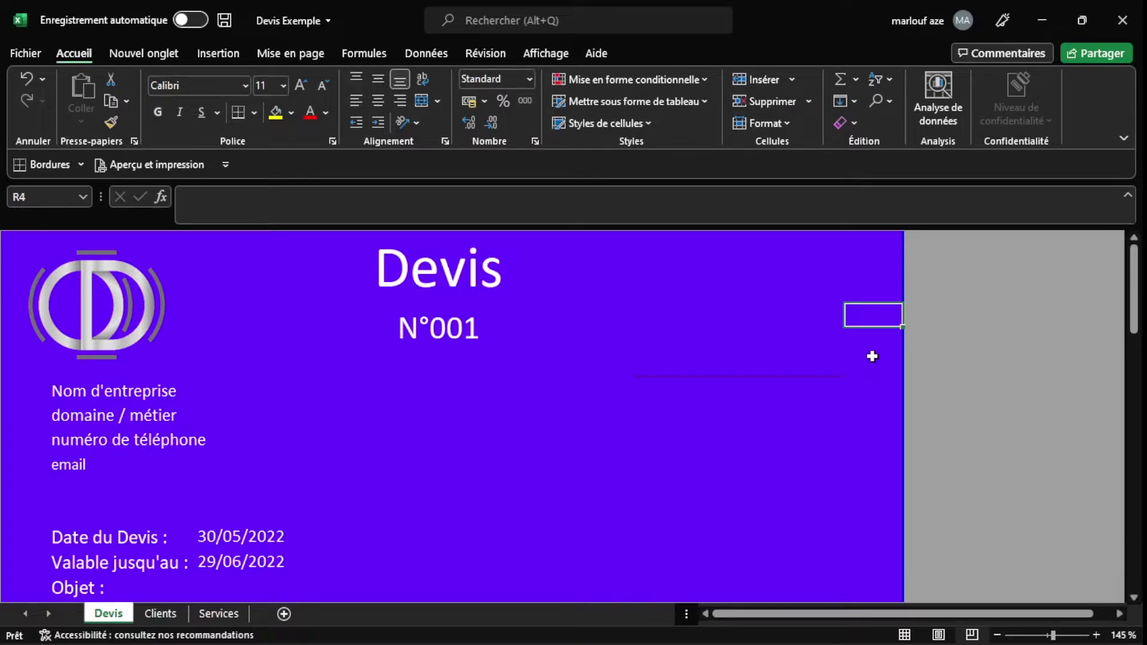
Try to refresh all the workbook's data connections.
left_click(428, 52)
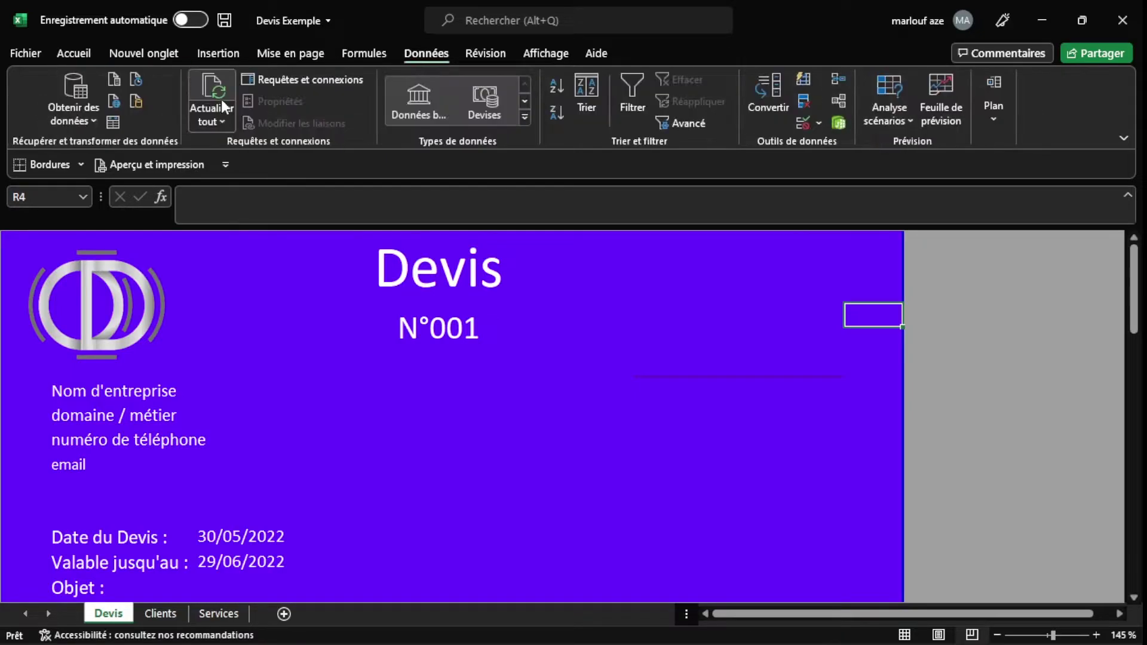
left_click(221, 99)
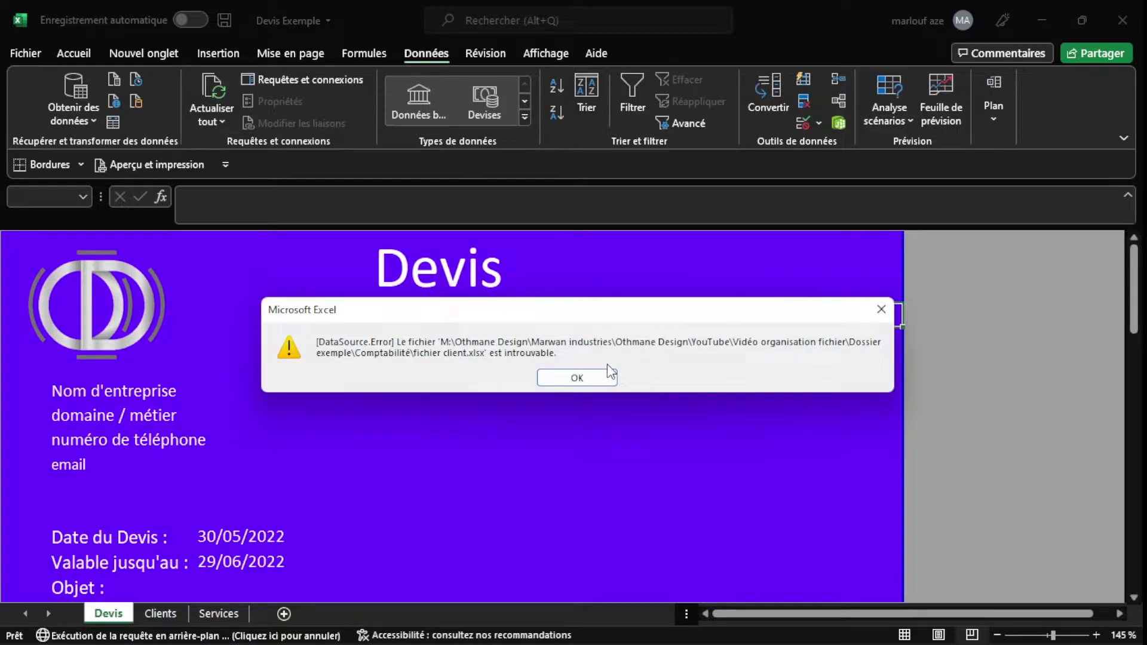
left_click(577, 378)
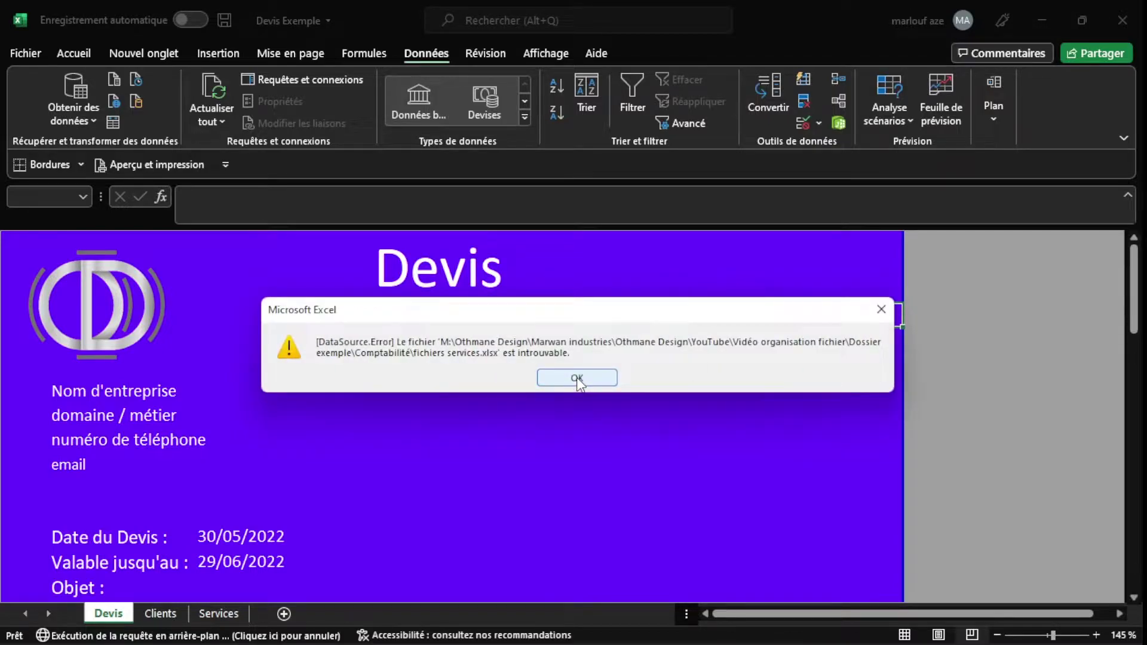
left_click(576, 377)
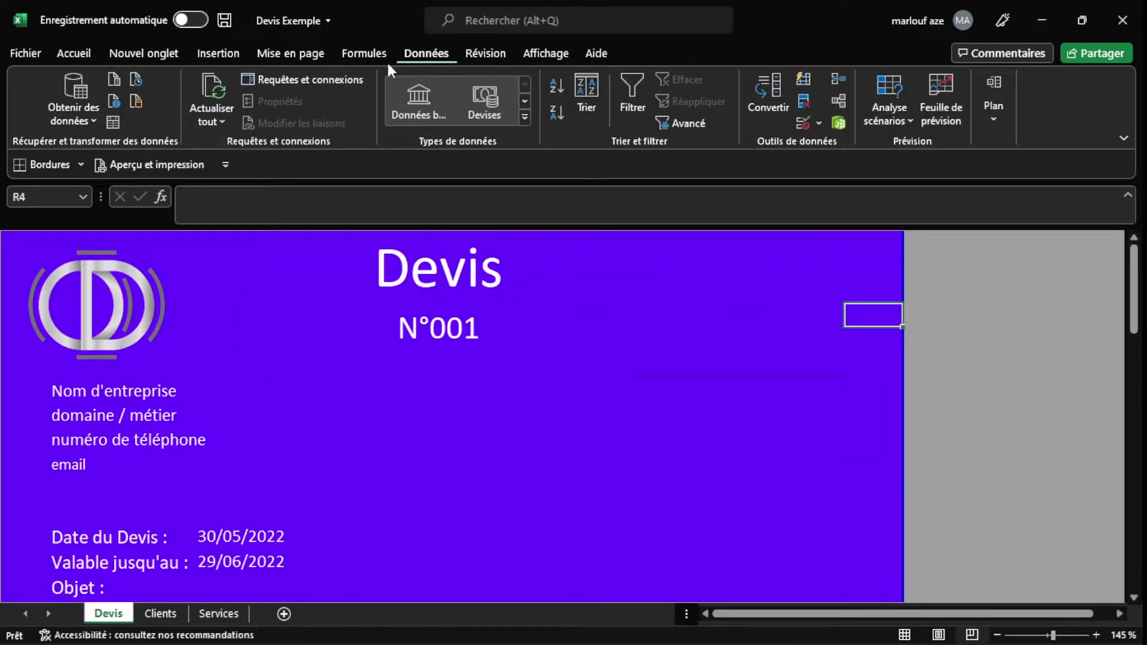
Inspect the workbook's queries, then open Sheet1 (2) in the Power Query editor at its Source step.
left_click(310, 79)
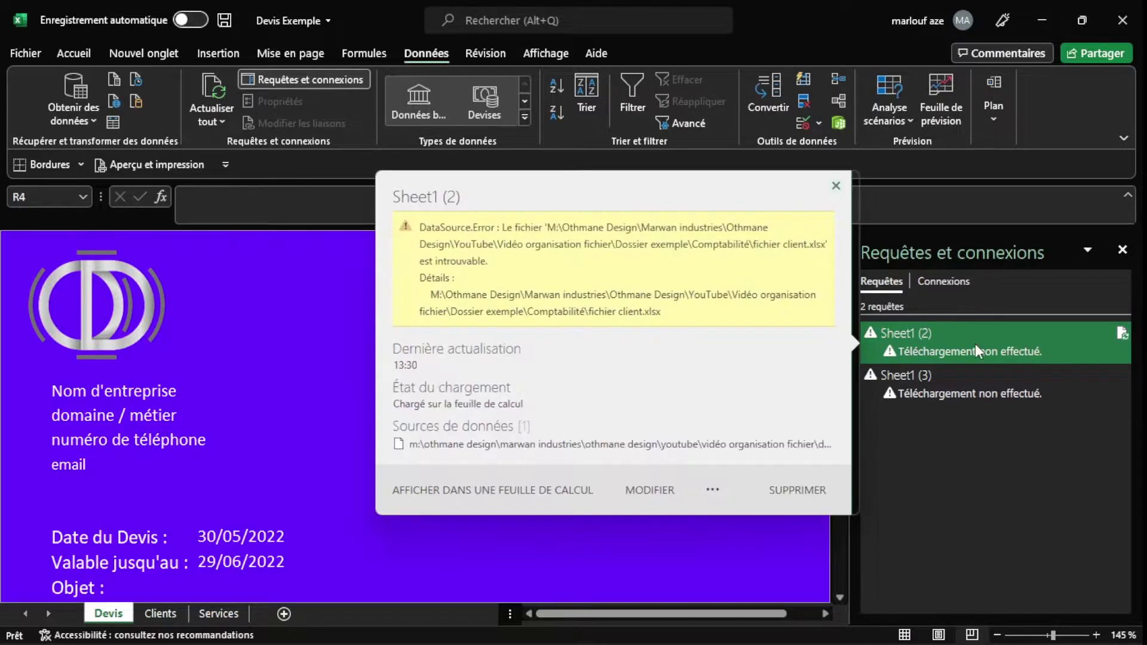
mouse_move(925, 389)
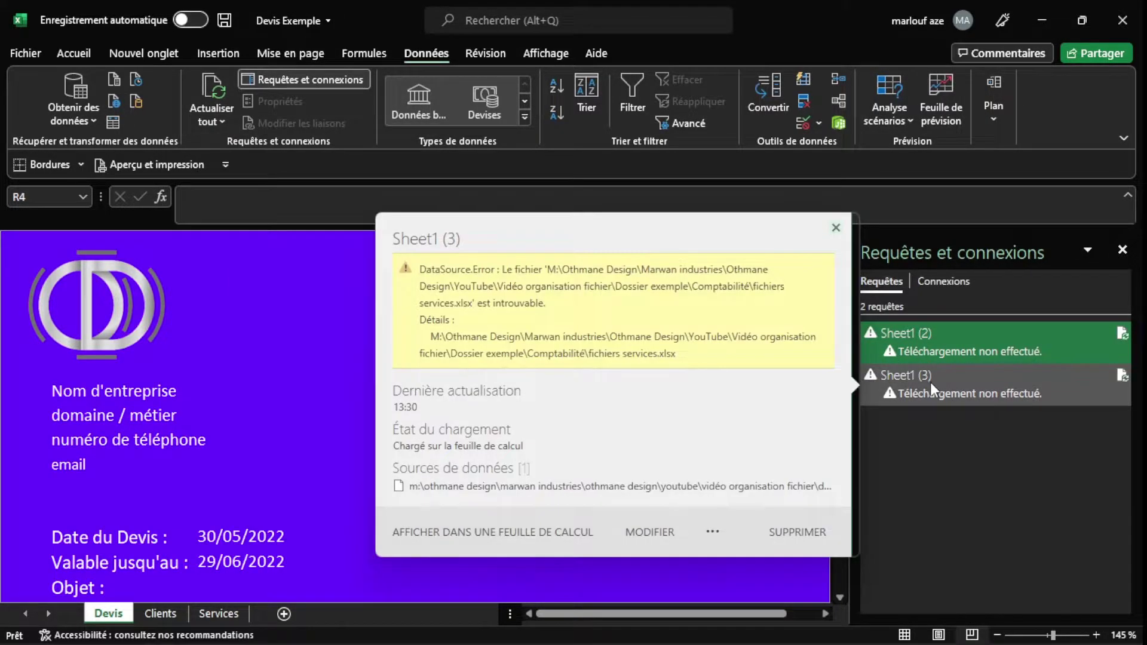
double_click(920, 382)
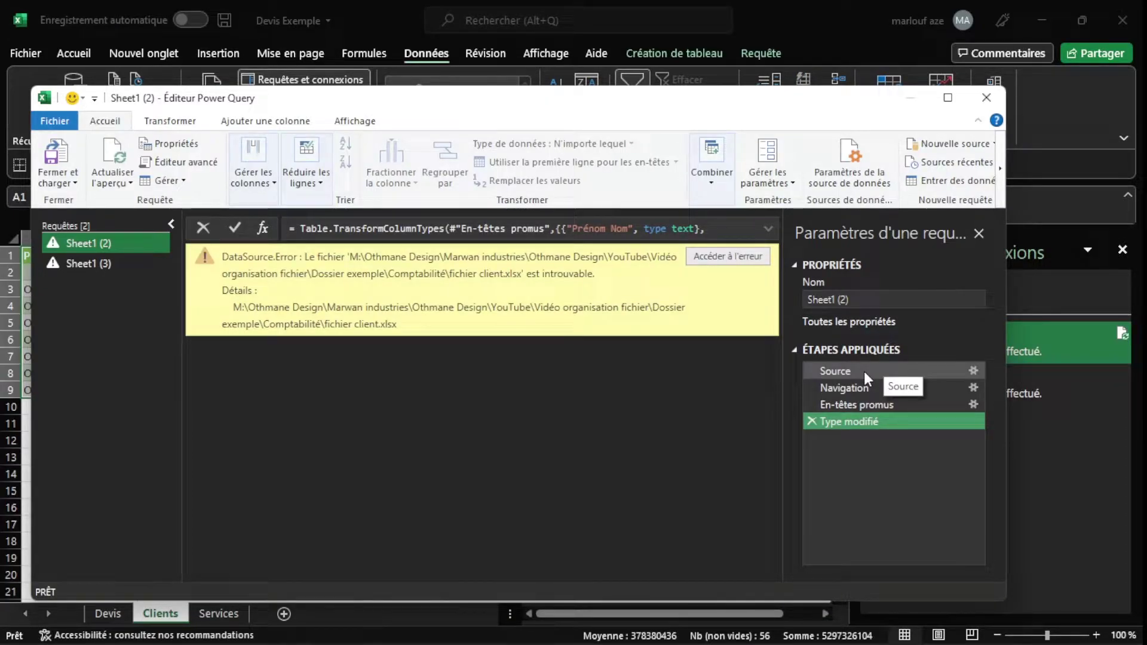
left_click(864, 371)
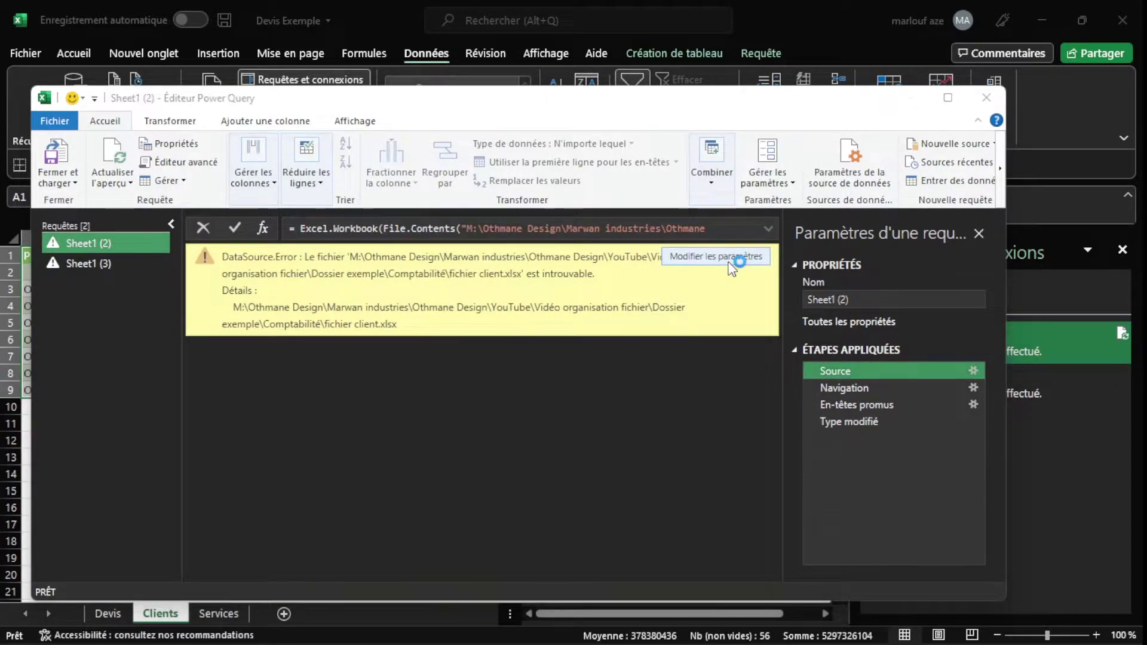
Repoint the Sheet1 (2) query's source to Fichier Clients in the Comptabilité folder, then close and load it.
left_click(734, 257)
left_click(665, 314)
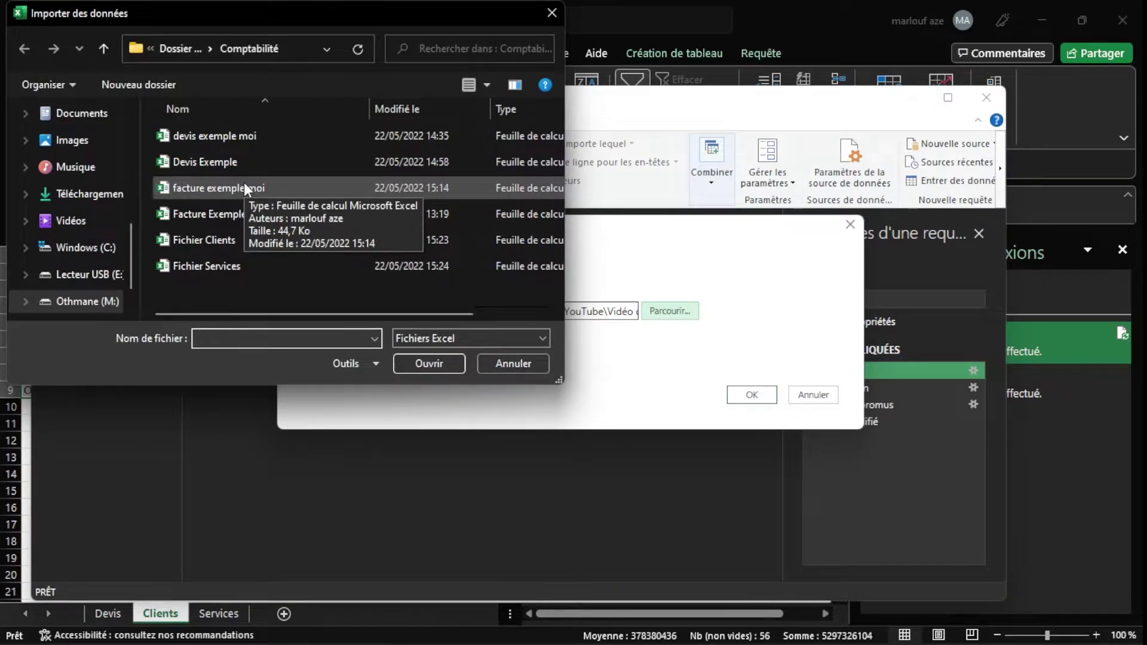
double_click(239, 242)
left_click(754, 396)
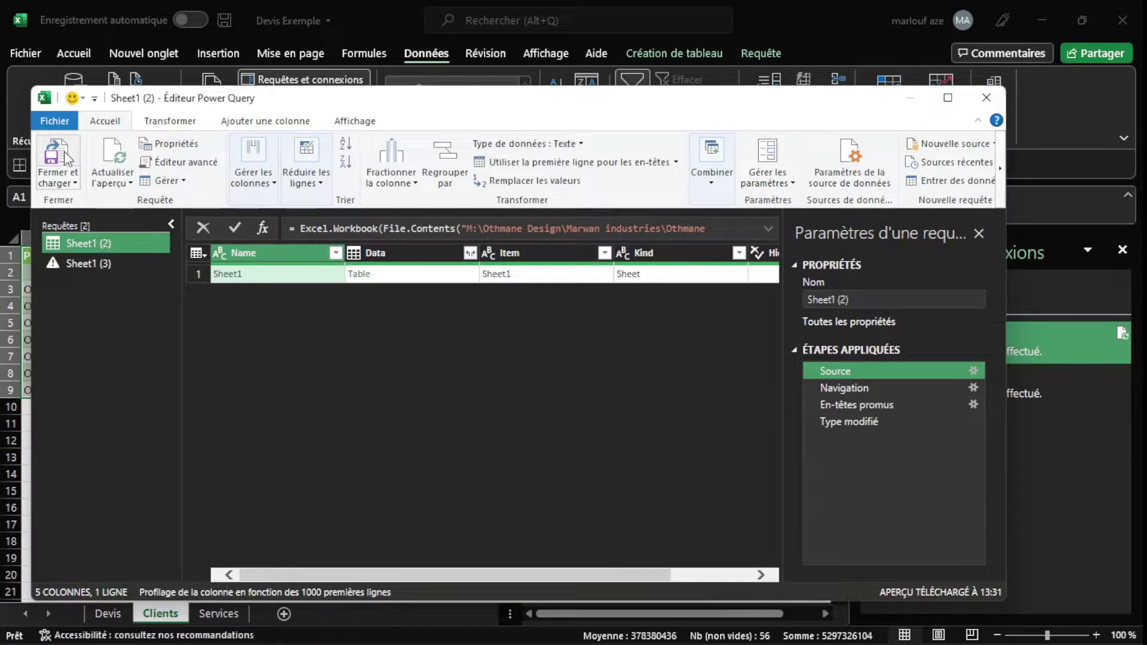
left_click(65, 155)
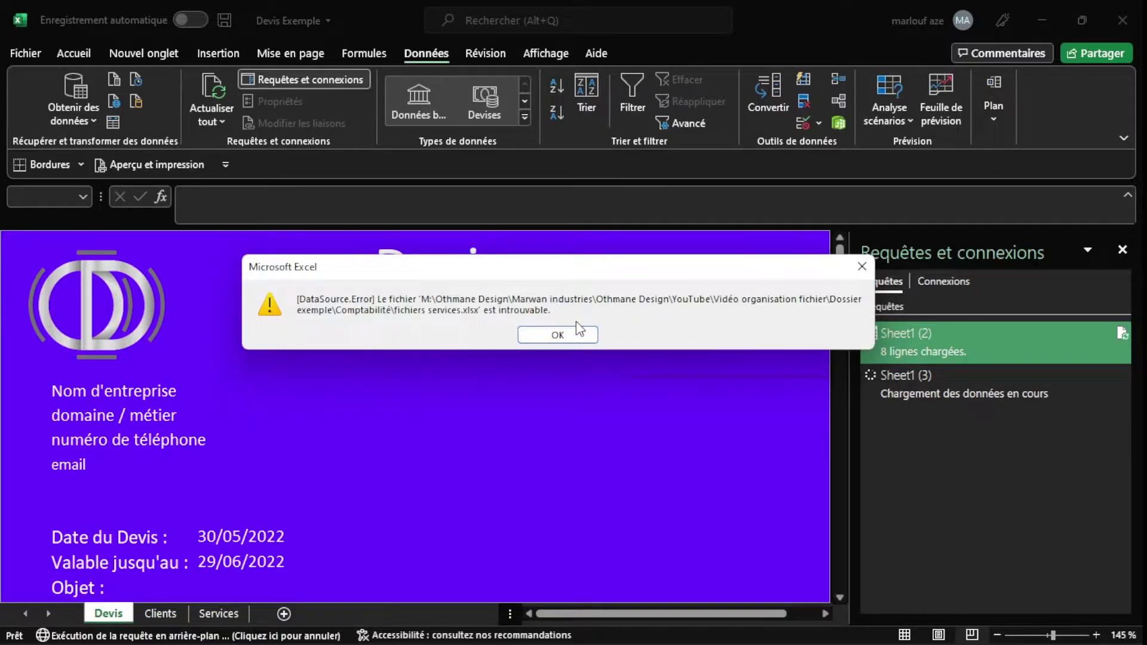
left_click(569, 333)
Repoint the Sheet1 (3) query's source to Fichier Services in the Comptabilité folder, load it, and refresh all data.
double_click(933, 390)
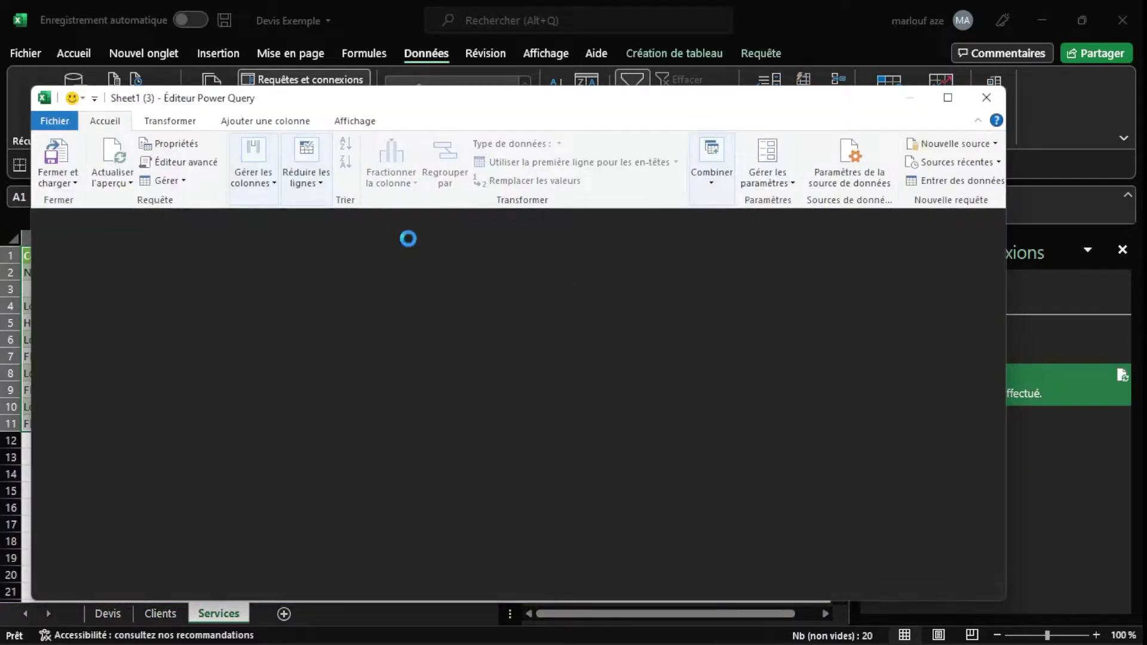
left_click(849, 371)
left_click(739, 263)
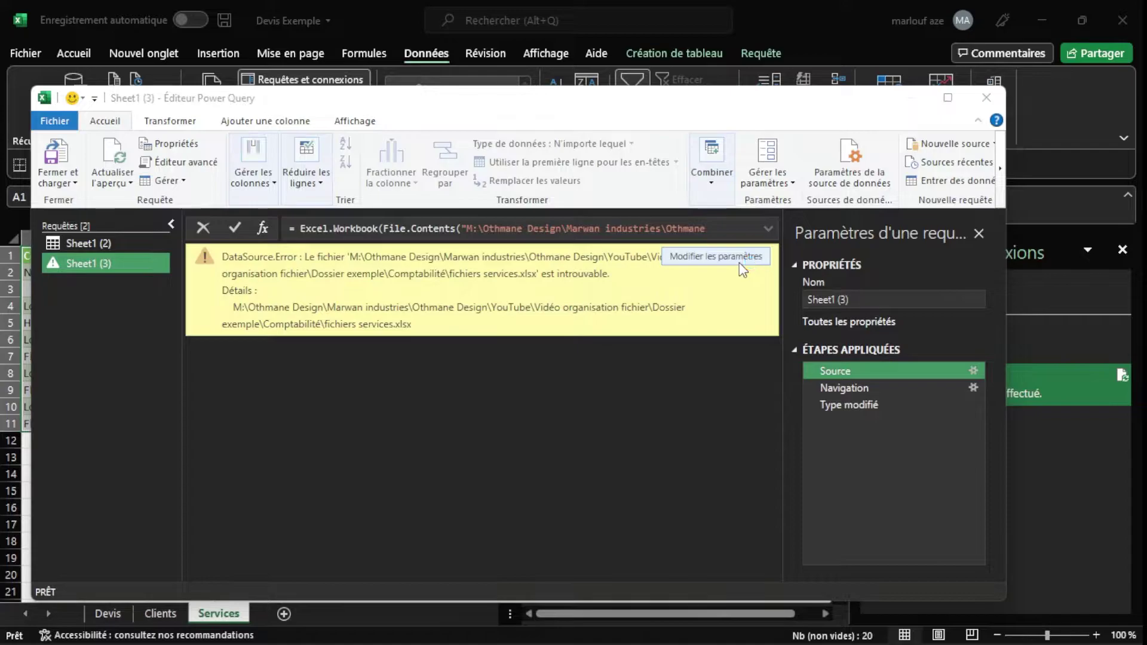
left_click(663, 311)
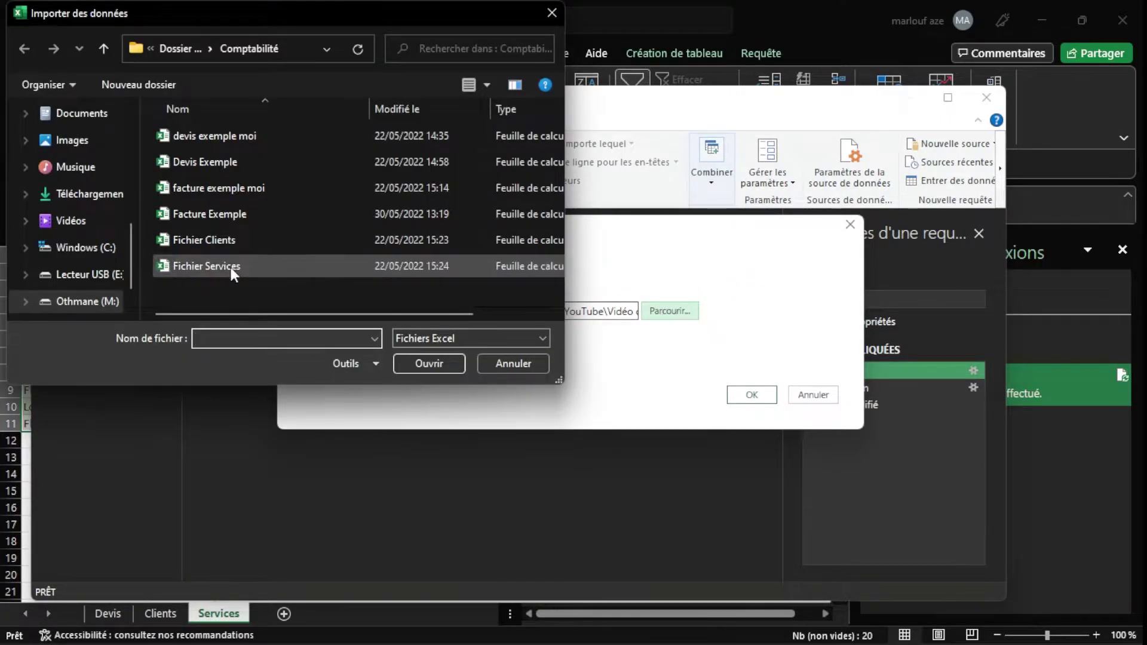
double_click(237, 270)
left_click(748, 394)
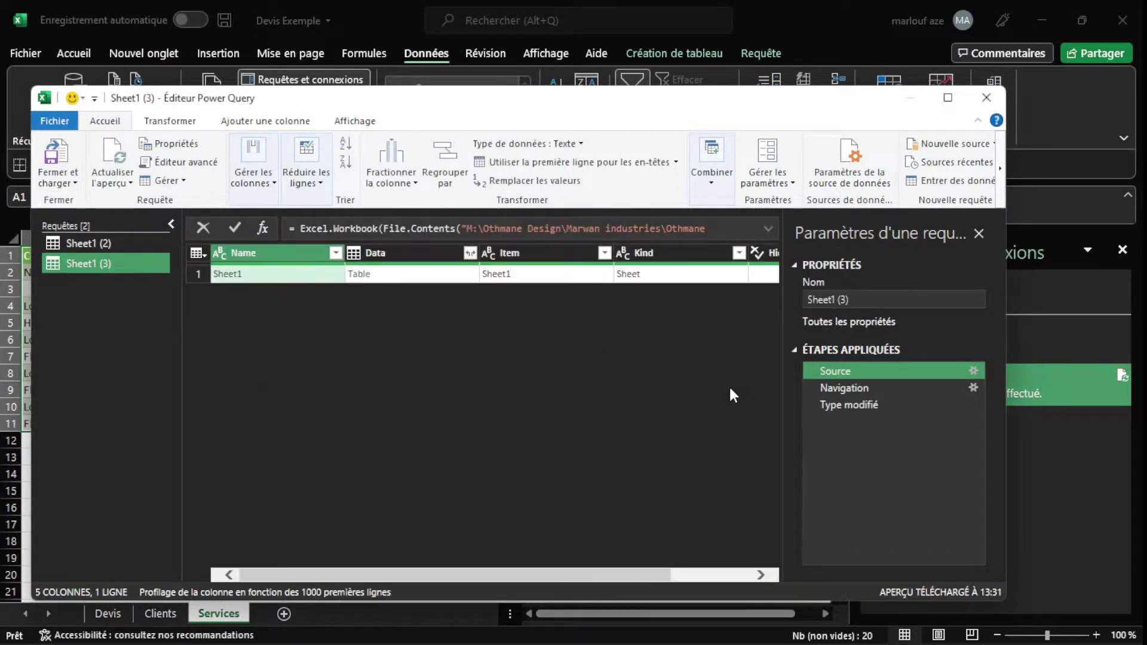
left_click(61, 154)
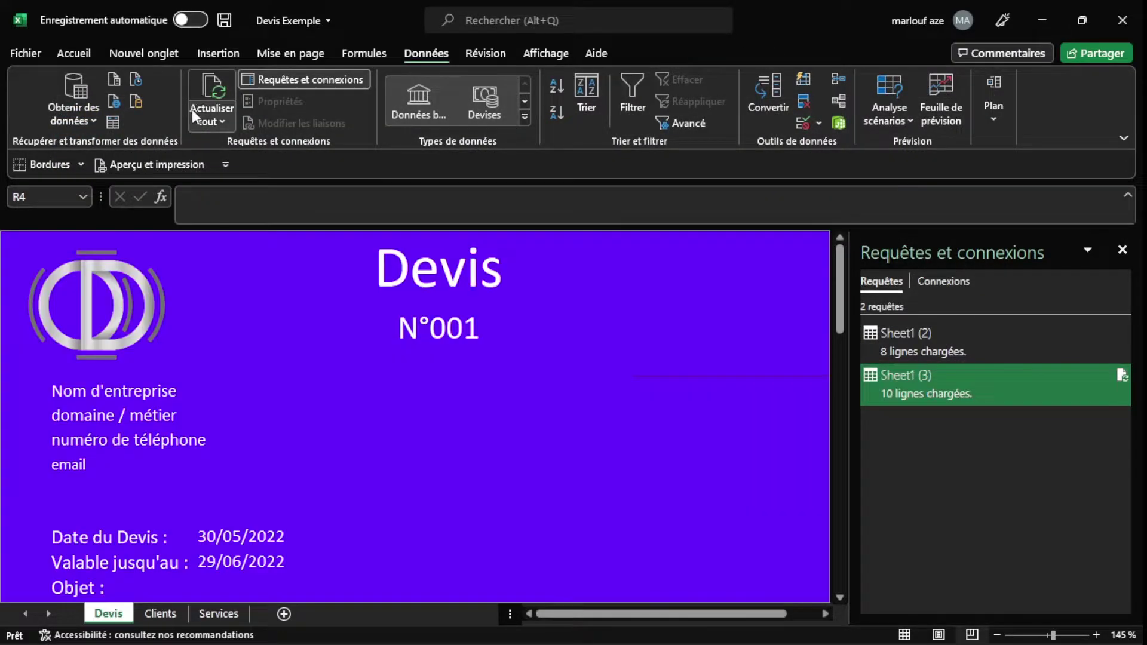
left_click(207, 84)
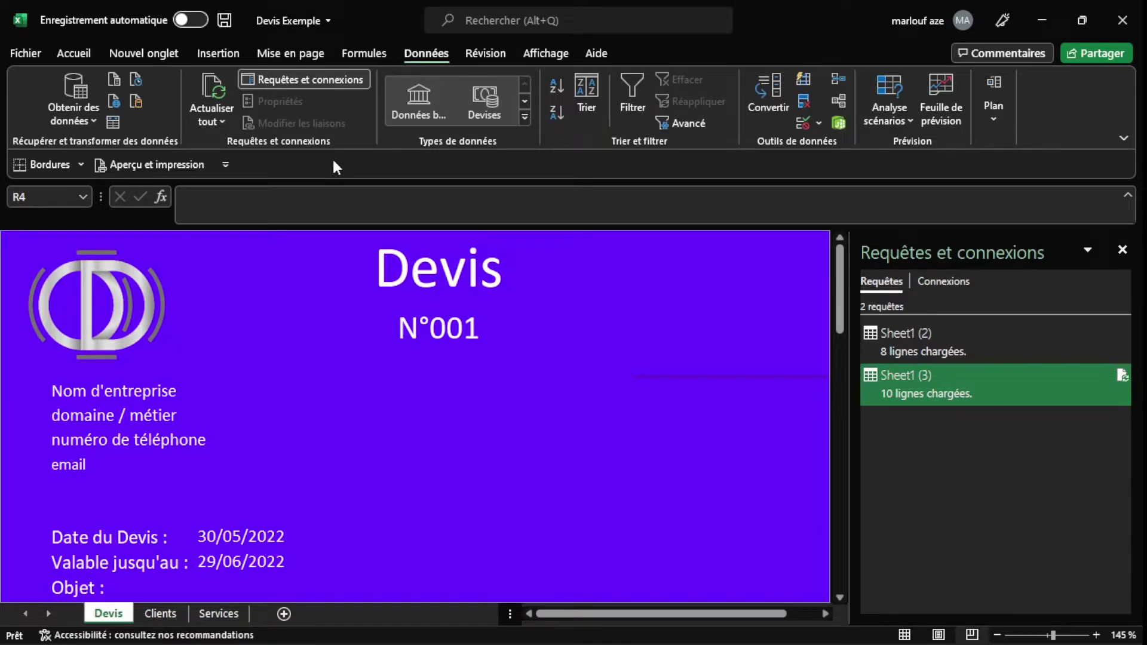
Switch to File Explorer to check the workbooks in the Comptabilité folder.
key("alt+Tab")
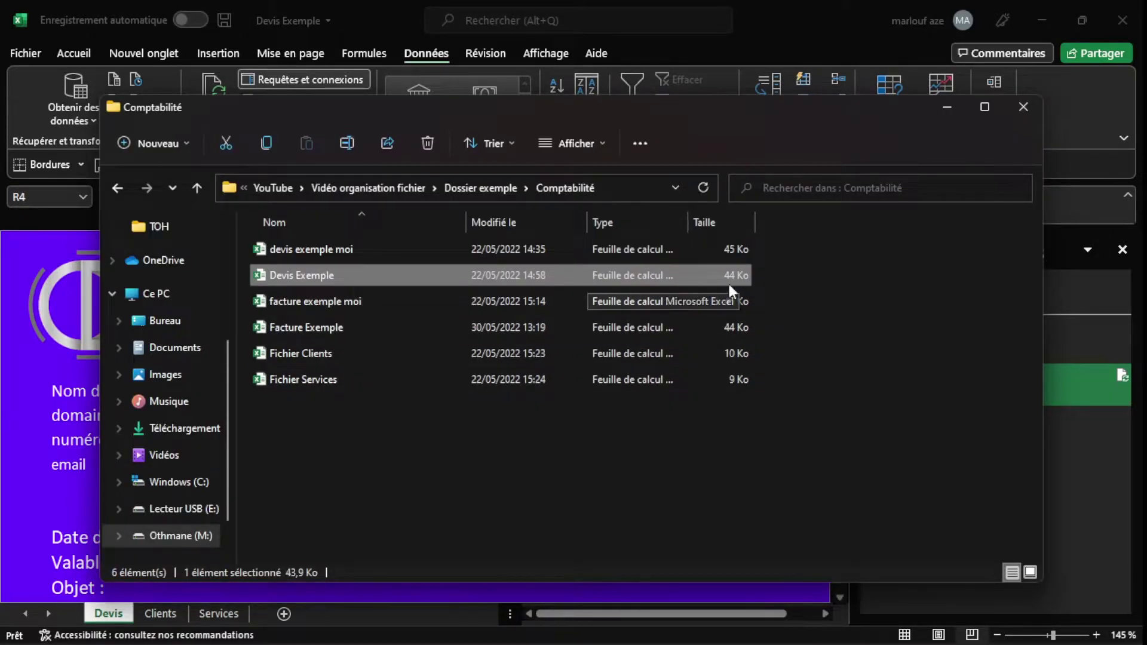
key("alt+Tab")
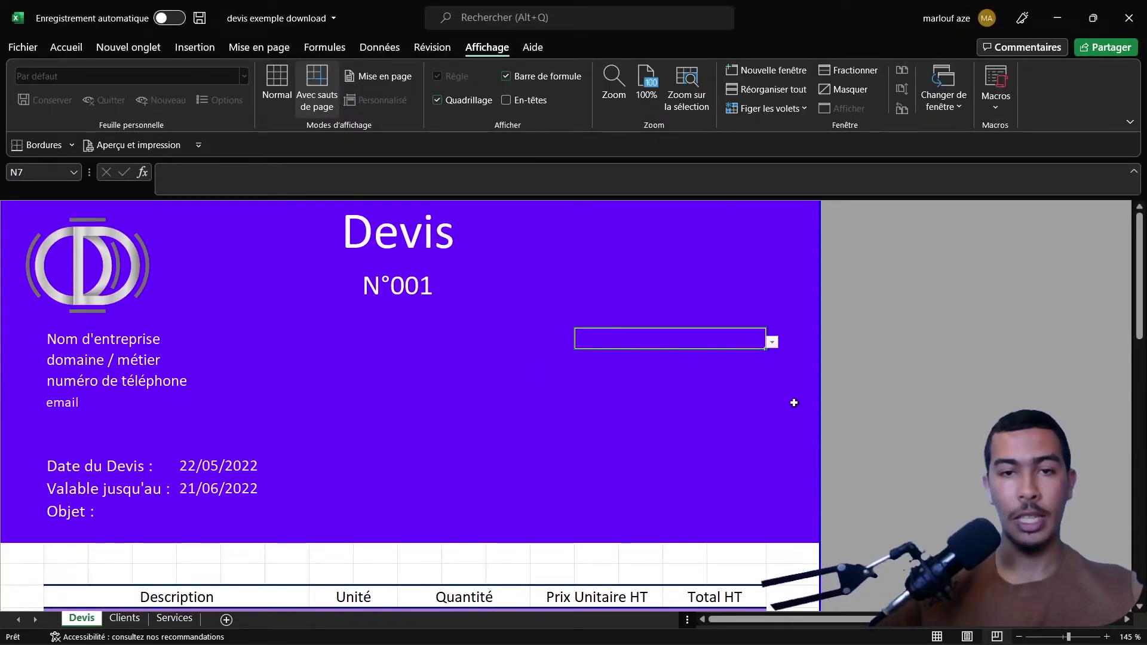
Review the Devis sheet from its header to the mentions section and inspect the formula in the deposit cell P43.
left_click(800, 401)
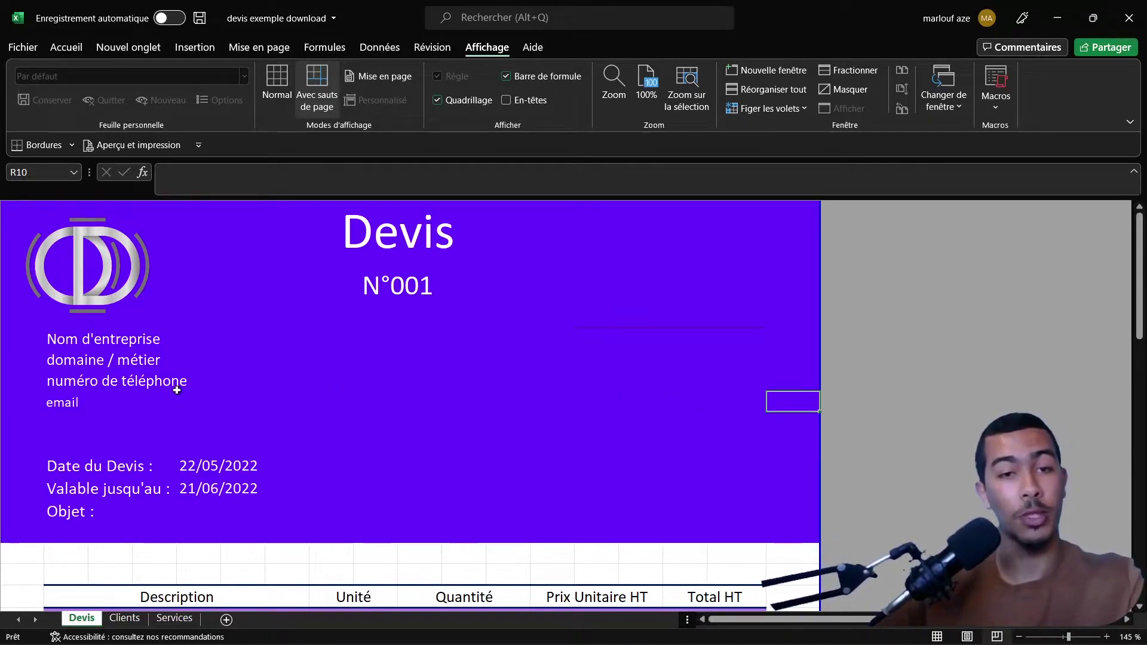
scroll(510, 444, "down", 10)
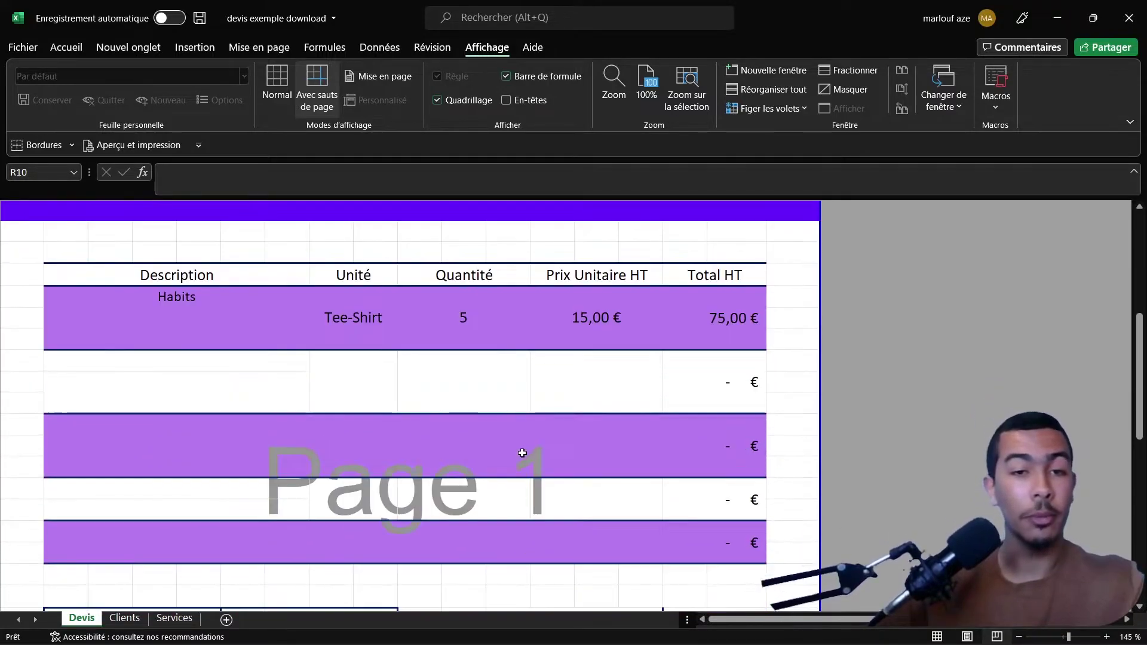
left_click(620, 430)
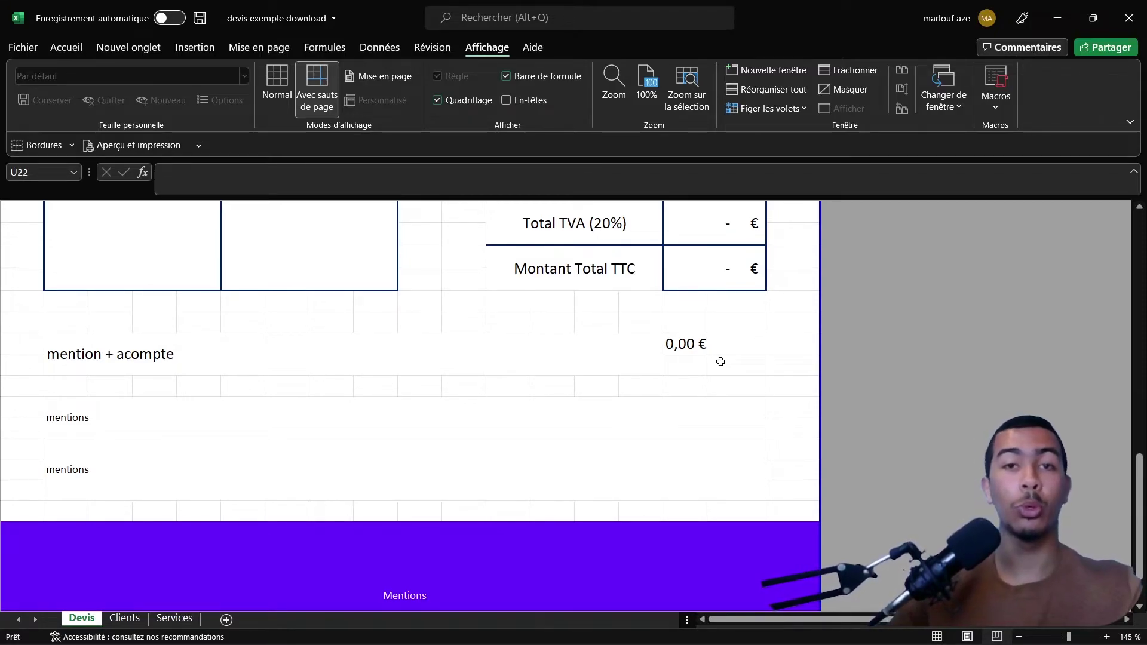
left_click(709, 345)
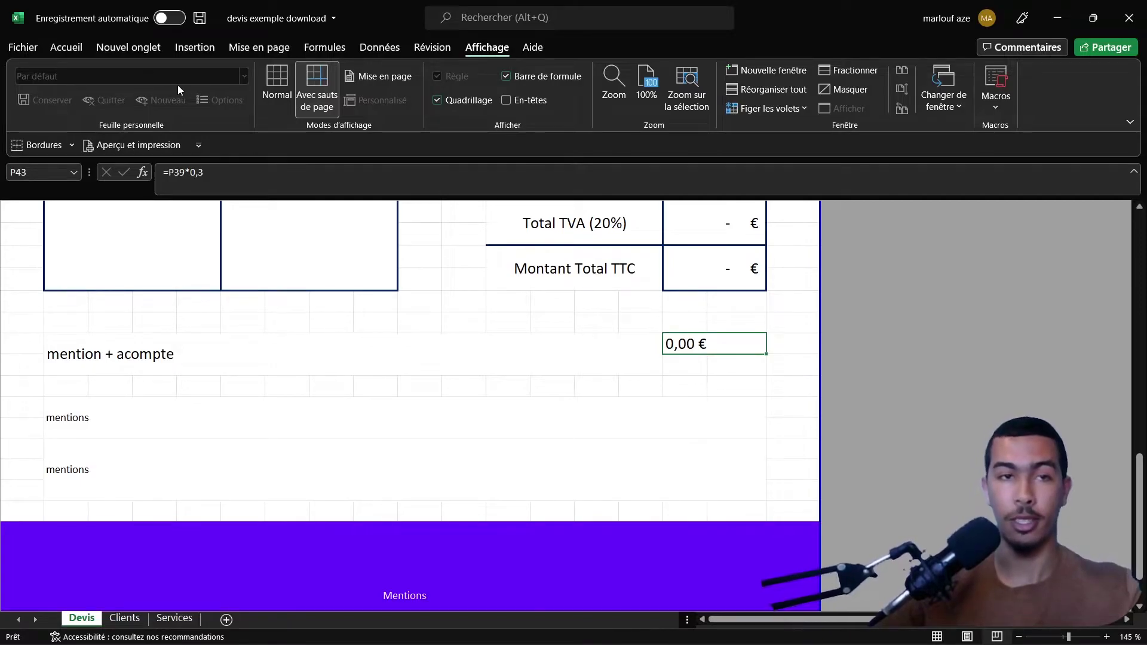
Unmerge the "mention + acompte" block beside the deposit cell, then merge it again.
left_click(65, 47)
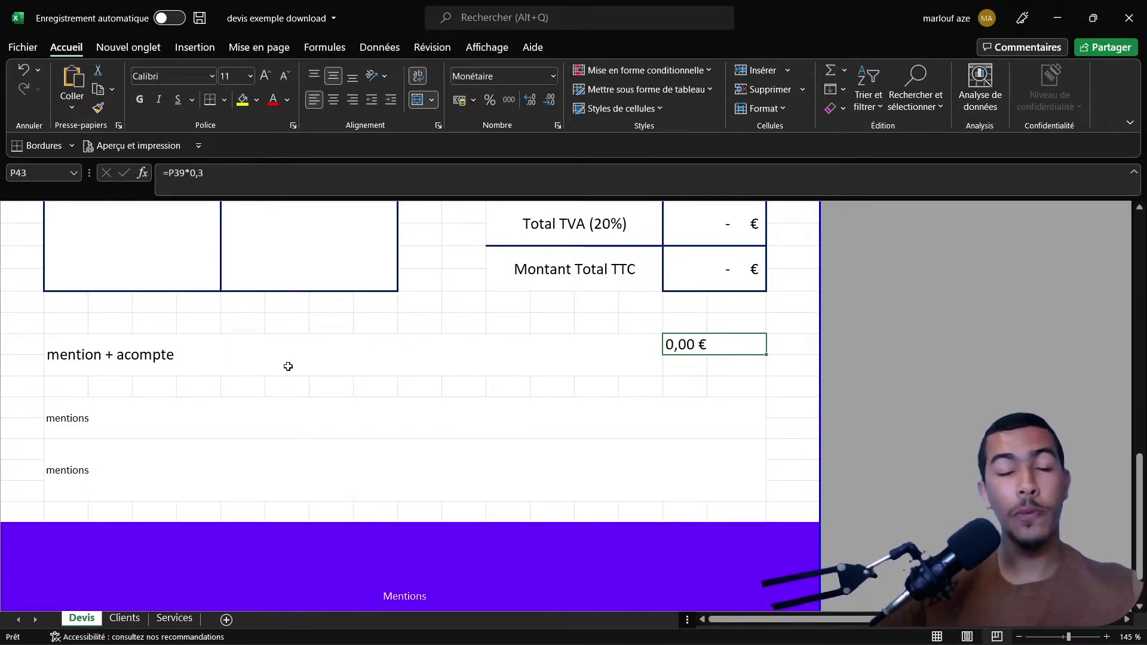
left_click(407, 343)
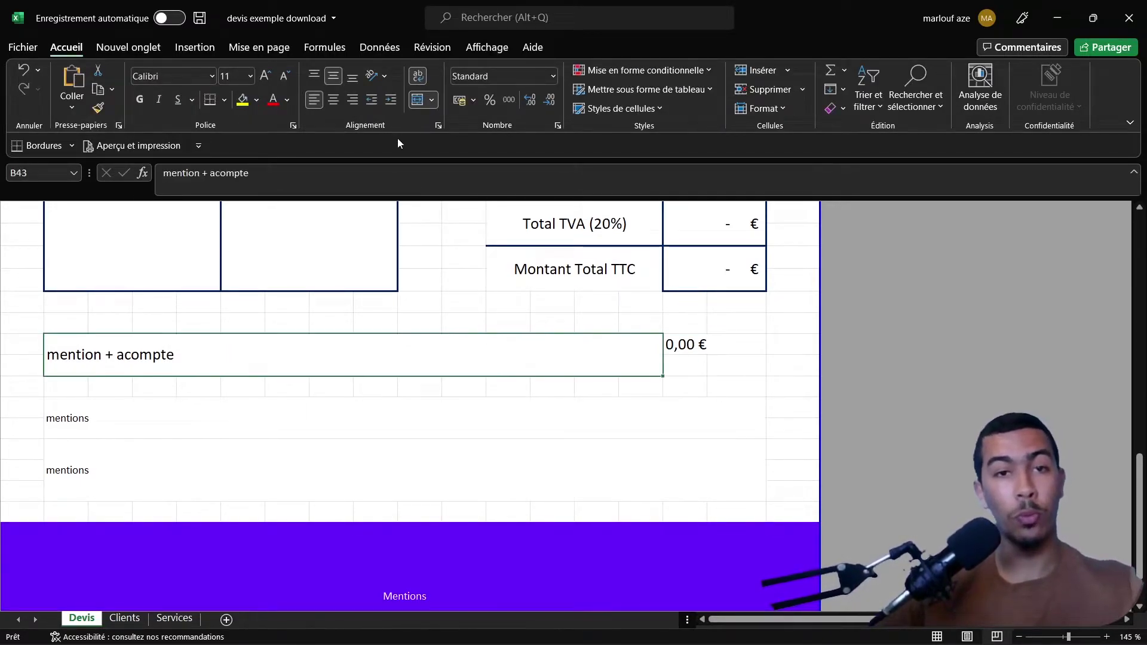
left_click(416, 102)
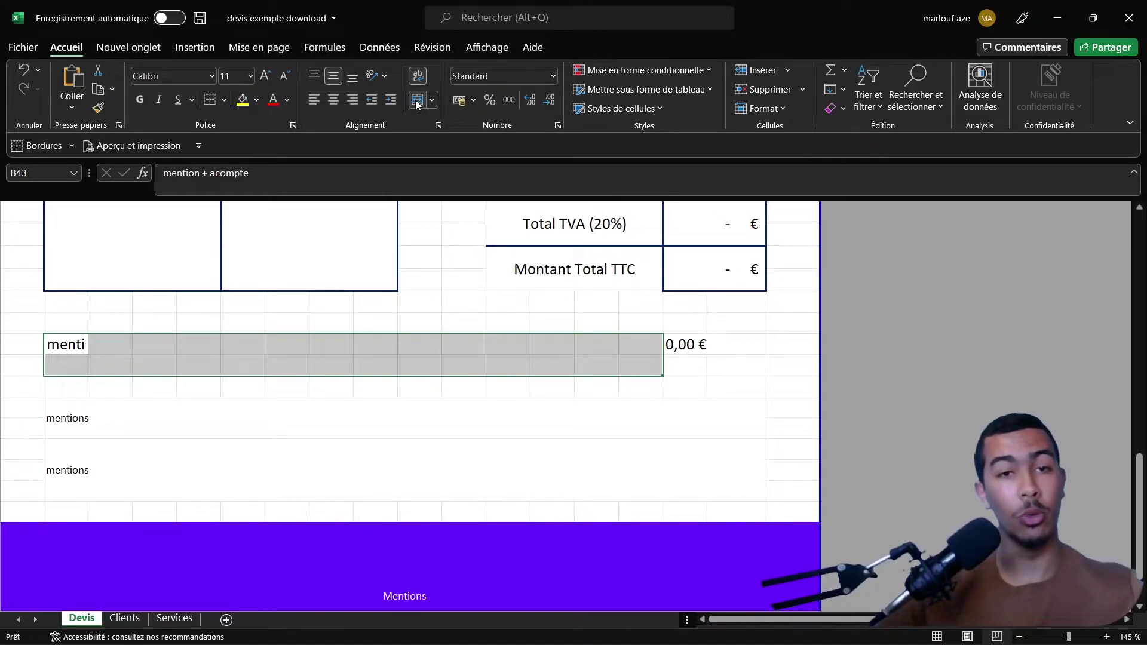
left_click(417, 104)
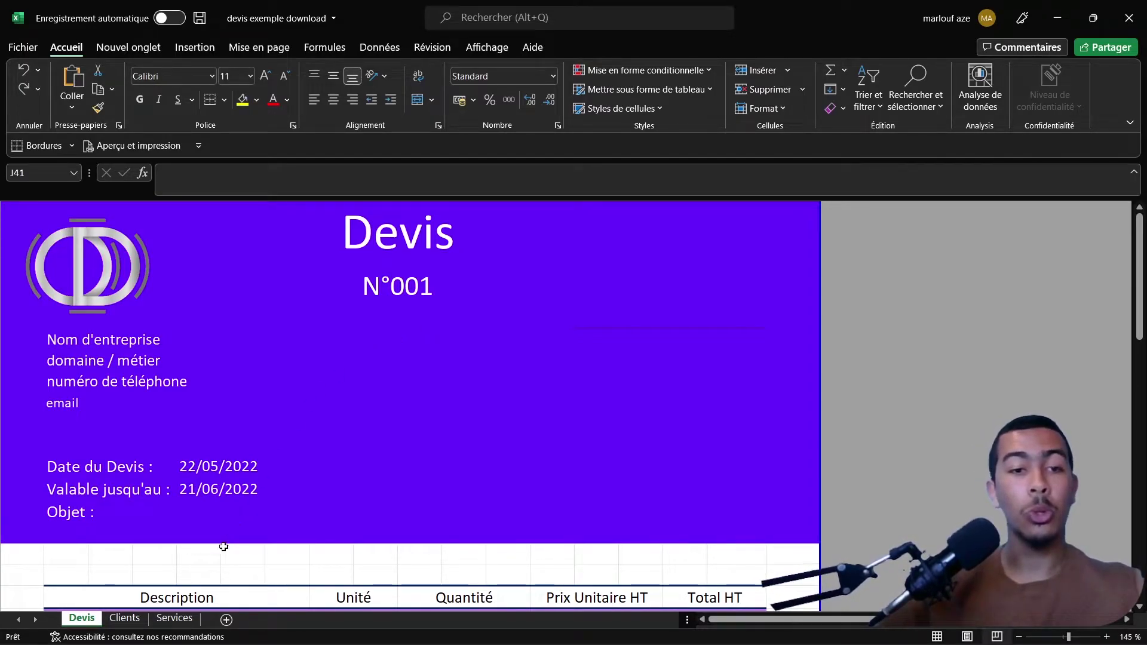
Review the Clients and Services sheets, then close the quote workbook and save its changes.
left_click(130, 619)
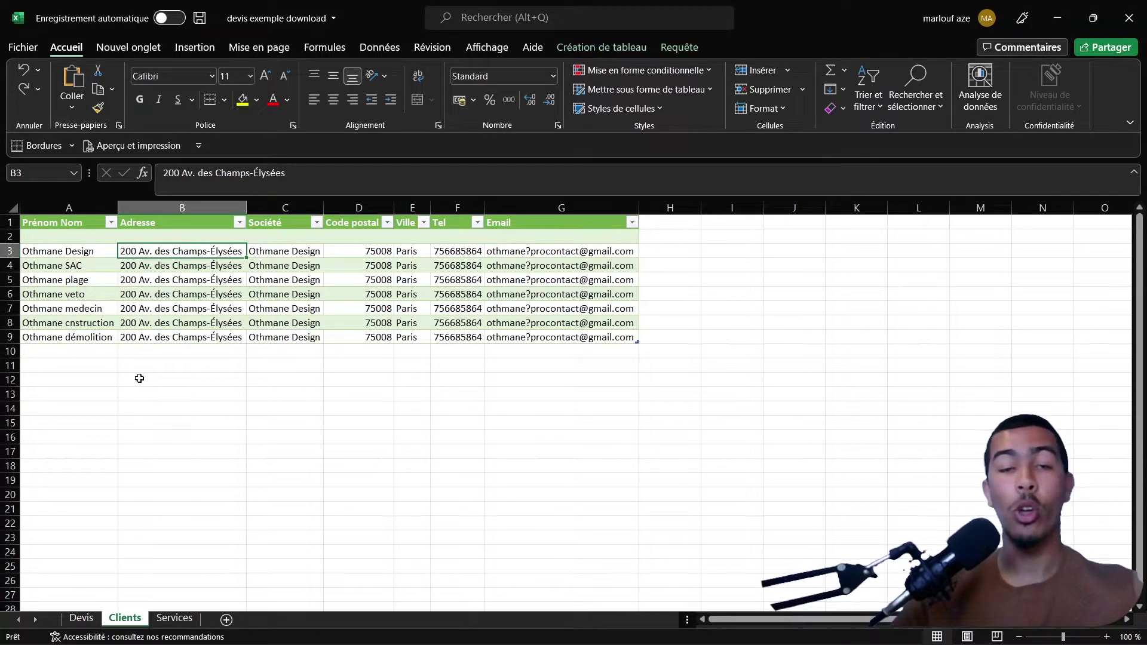
left_click(178, 617)
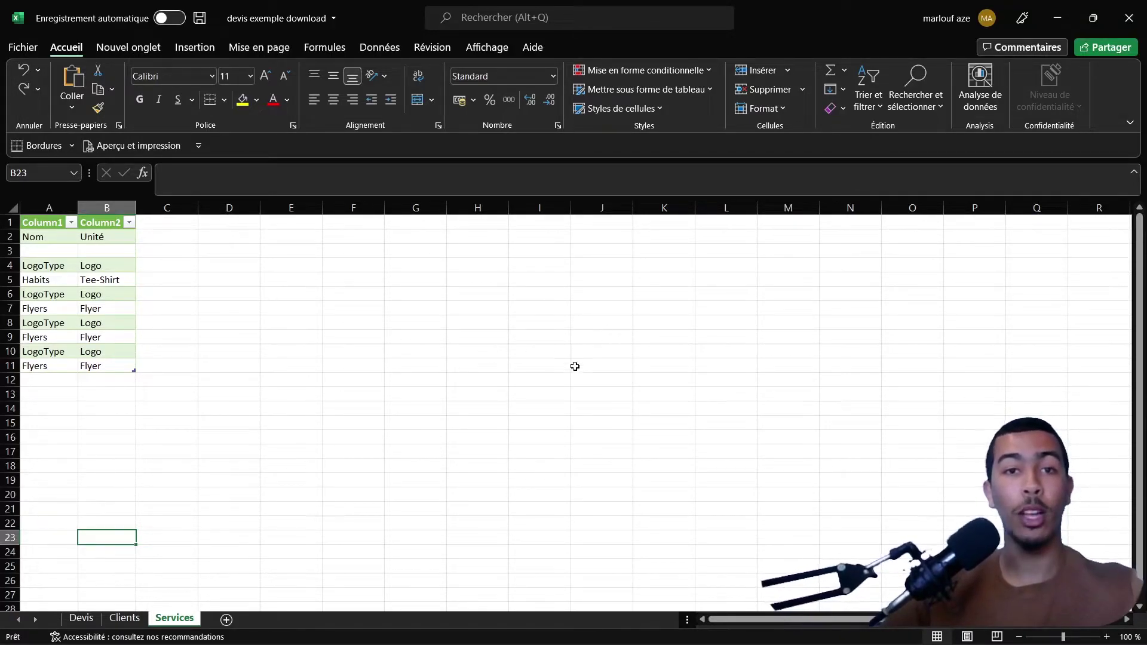
left_click(1133, 6)
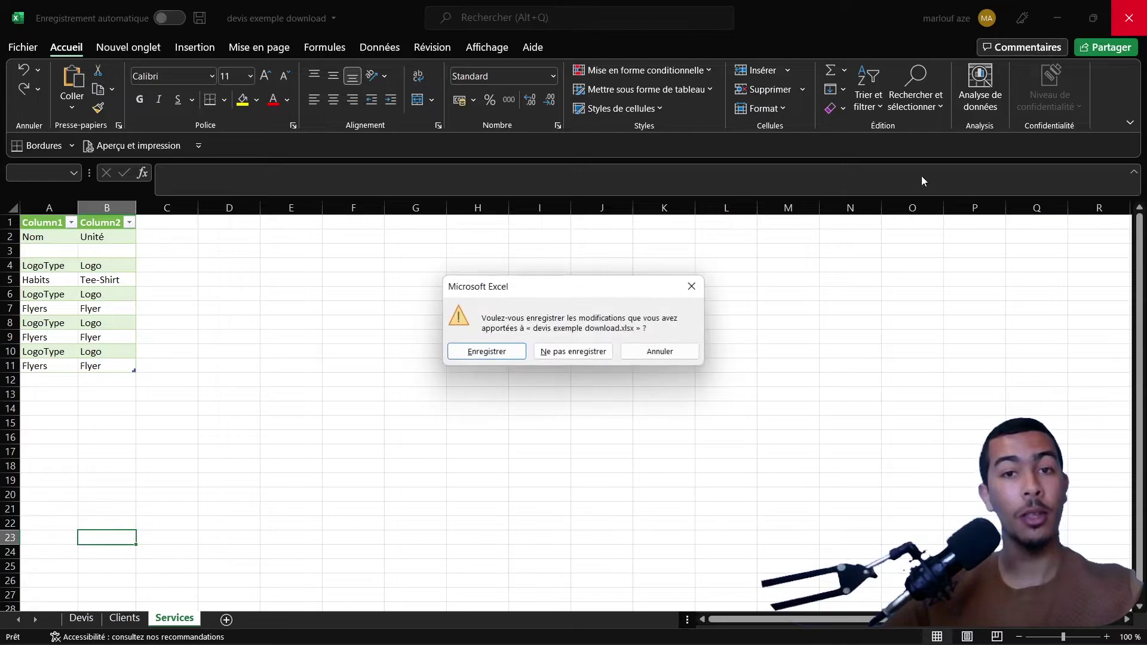
left_click(484, 353)
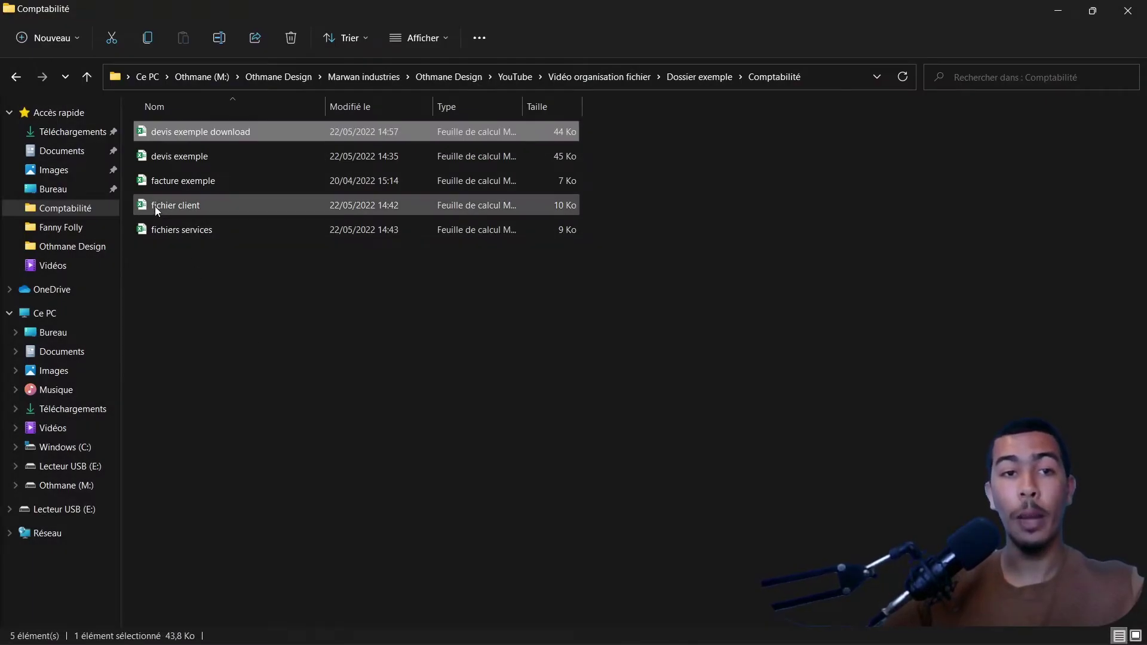
Open fichier client, replace the last word of the client name in A4 with "Informatique", then save and close the workbook.
double_click(215, 205)
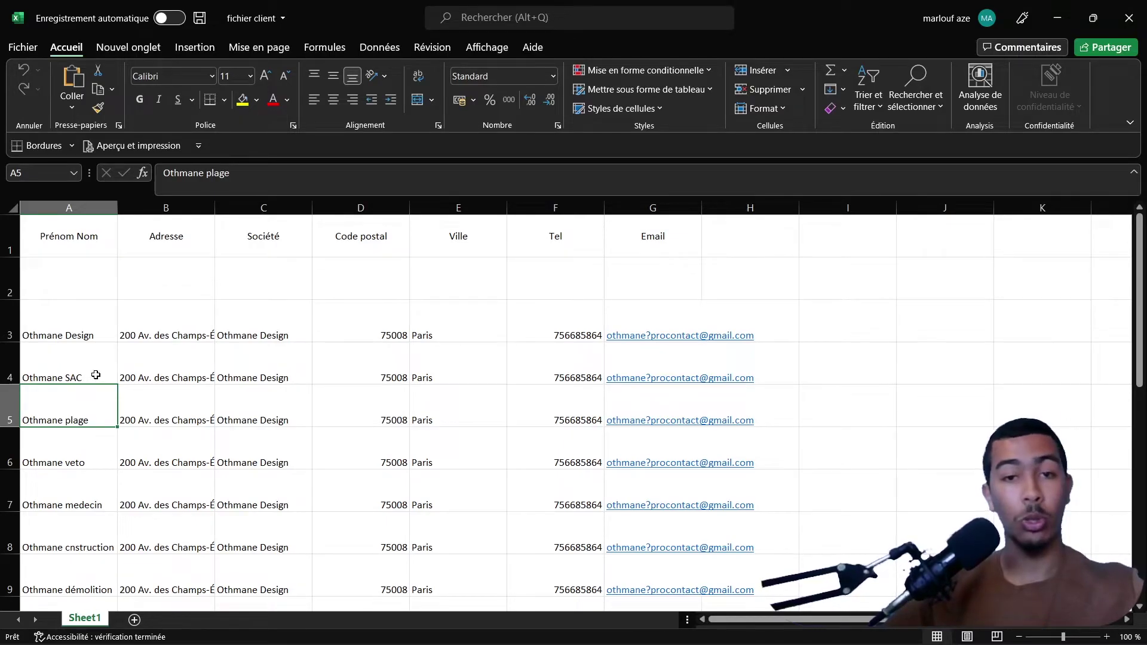
scroll(95, 376, "down", 1)
scroll(95, 376, "up", 1)
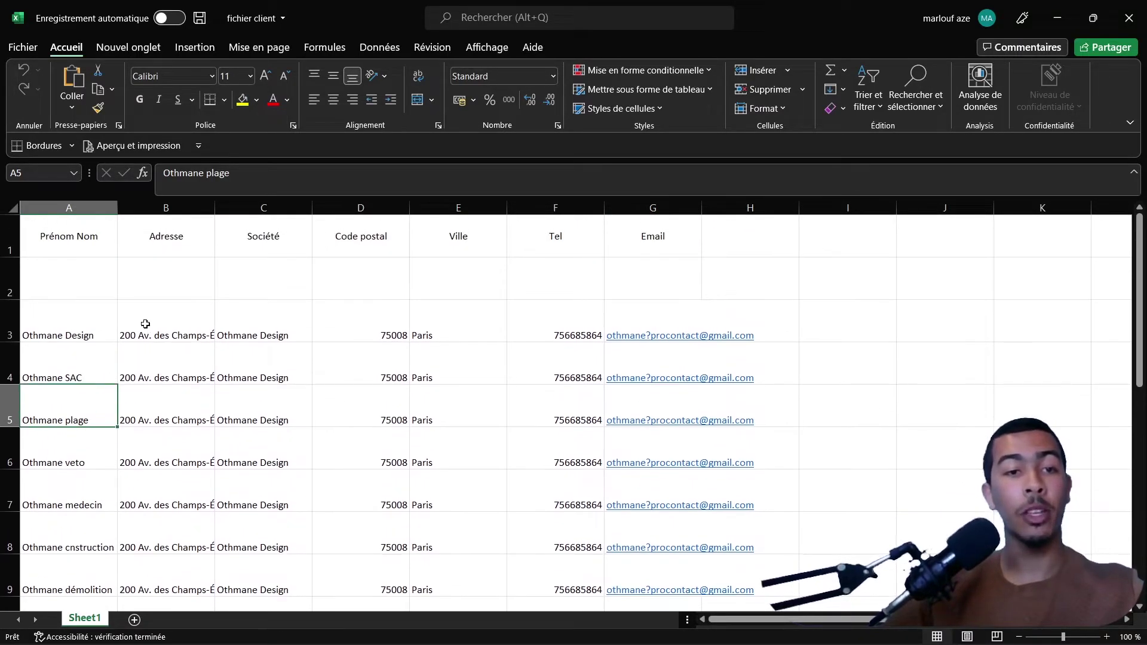
double_click(96, 373)
key("BackSpace")
key("BackSpace")
key("BackSpace")
type("Informatique")
key("Return")
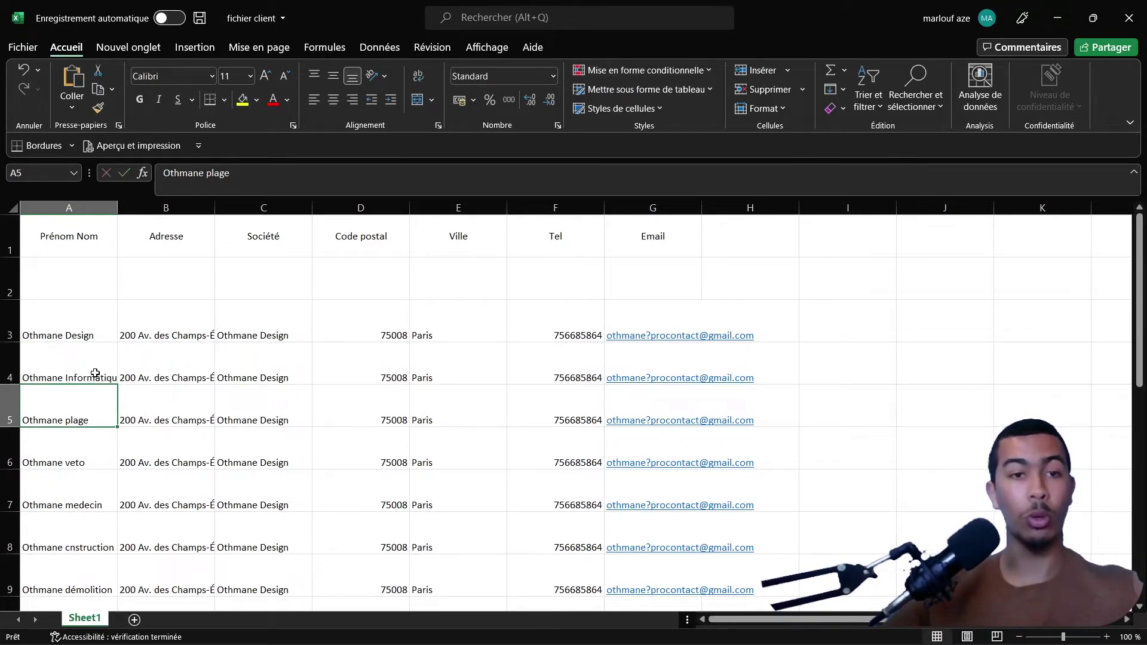
key("ctrl+s")
left_click(1129, 18)
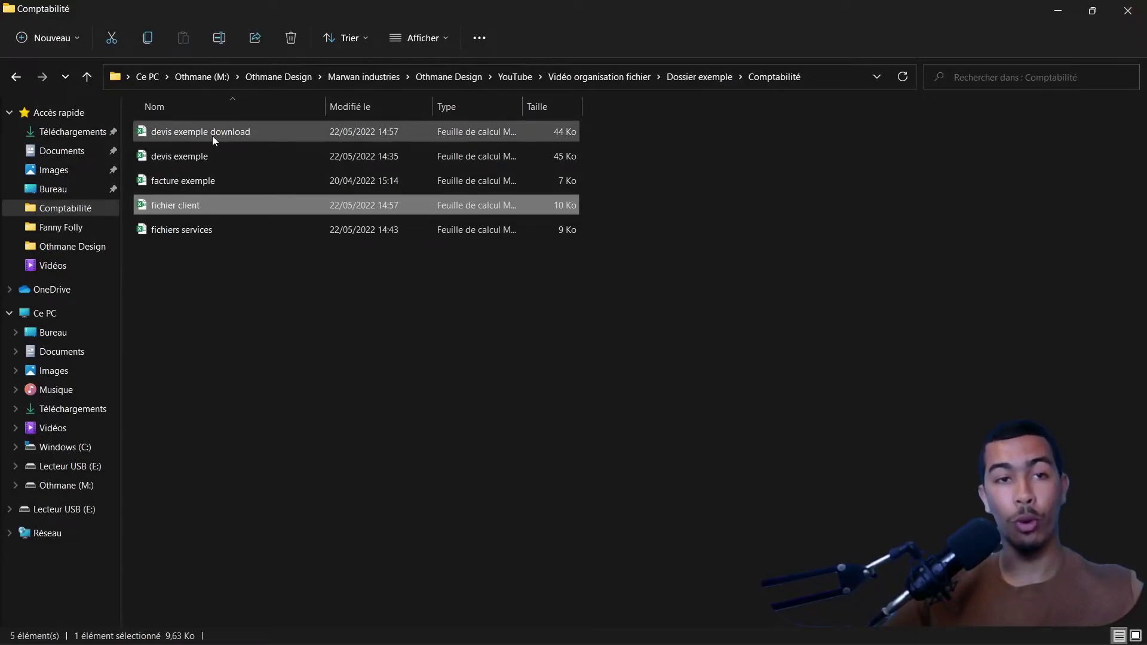
Reopen devis exemple download, refresh all data, and choose the Informatique client in the quote's client cell N7.
double_click(213, 135)
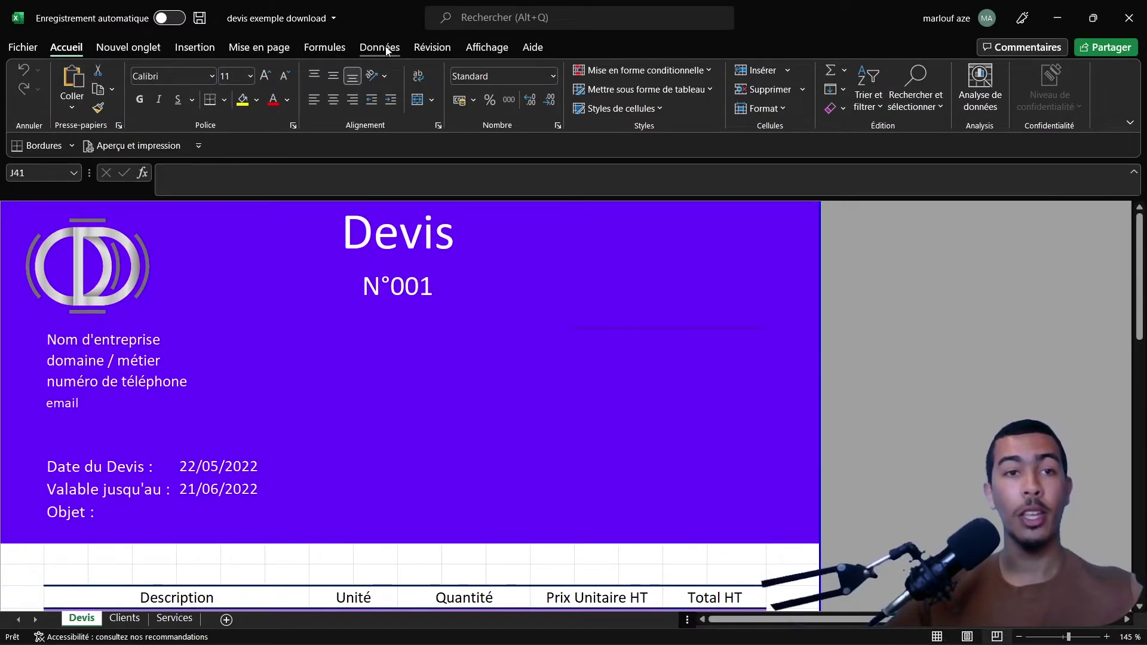
left_click(385, 47)
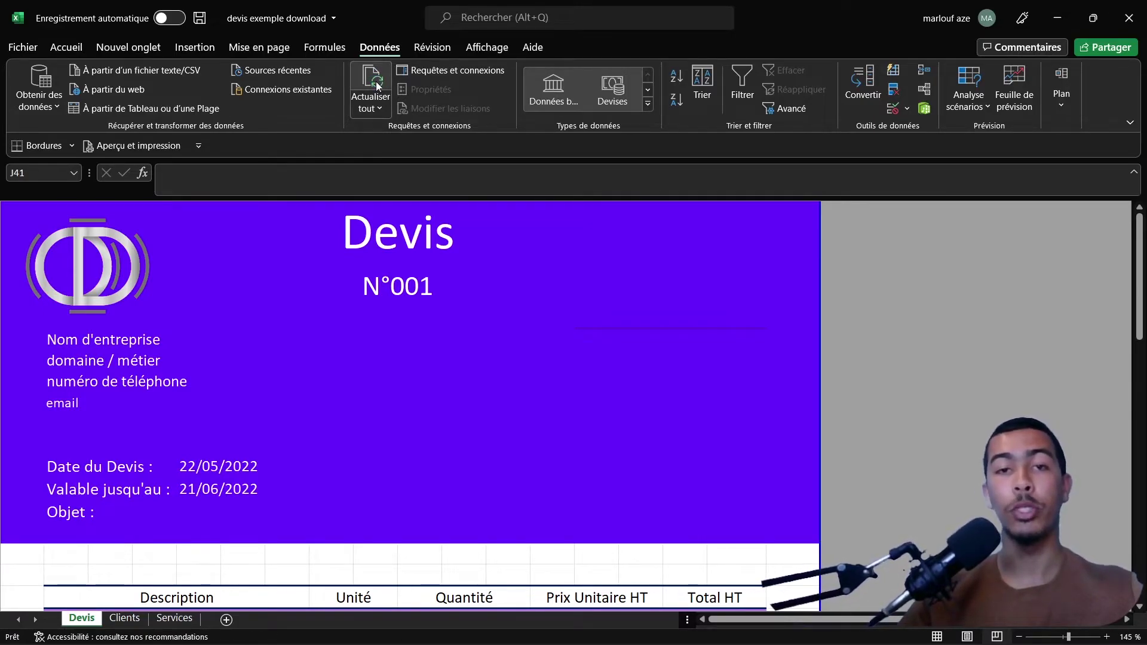
left_click(737, 340)
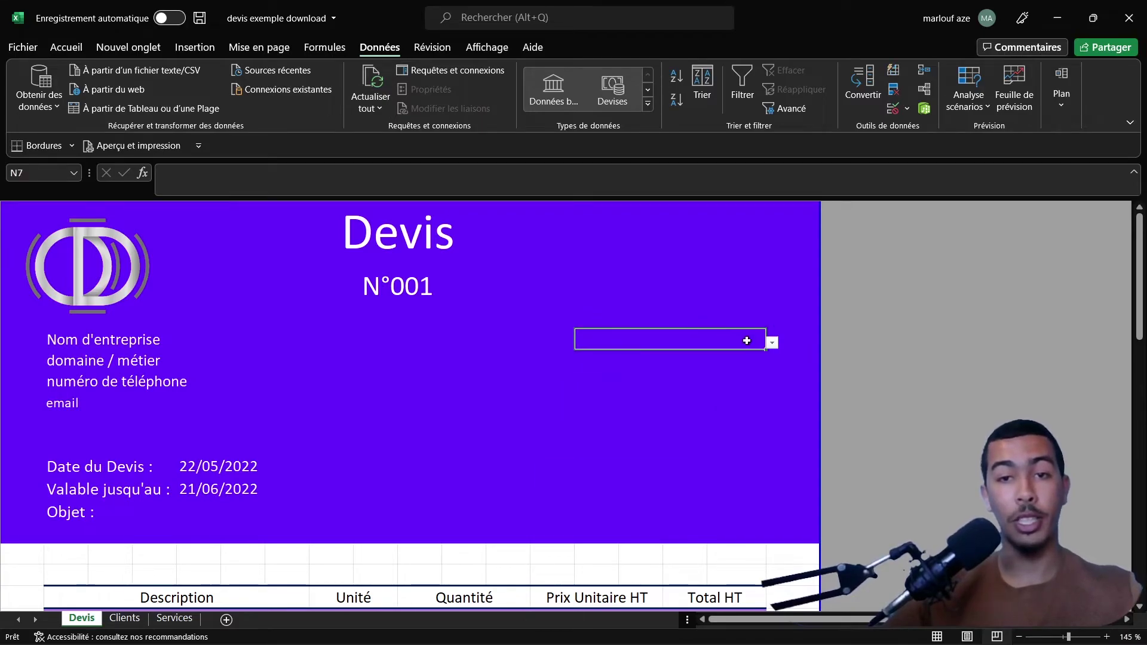
left_click(772, 342)
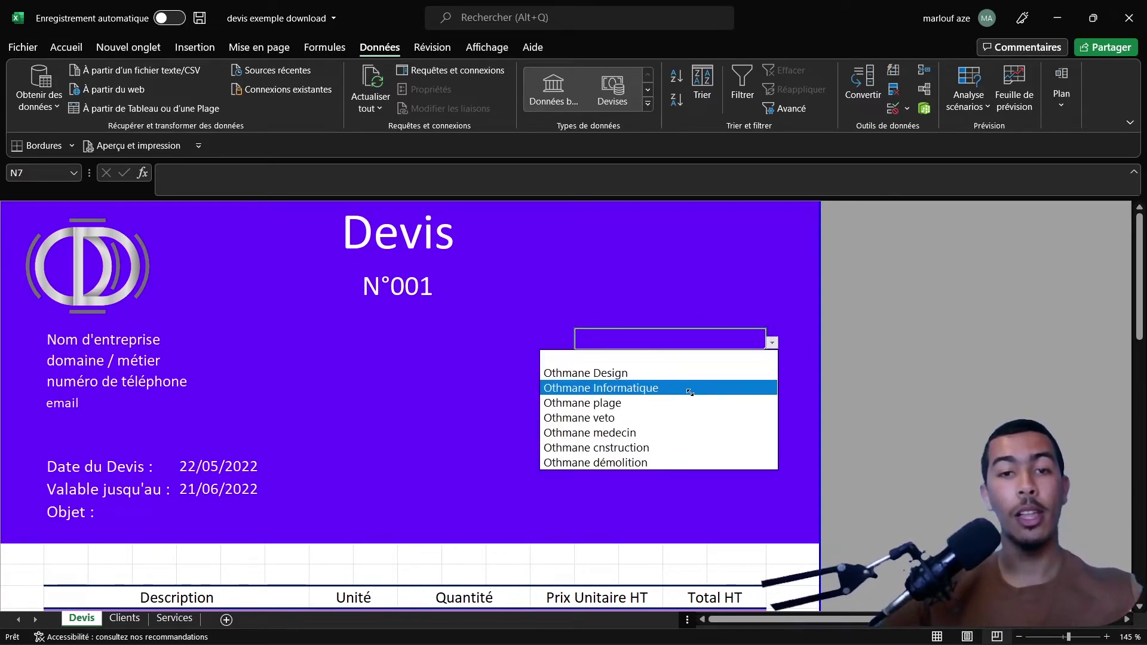
left_click(626, 388)
Display the service choices for the quote's first Description line, then close the workbook.
scroll(415, 397, "down", 3)
left_click(162, 423)
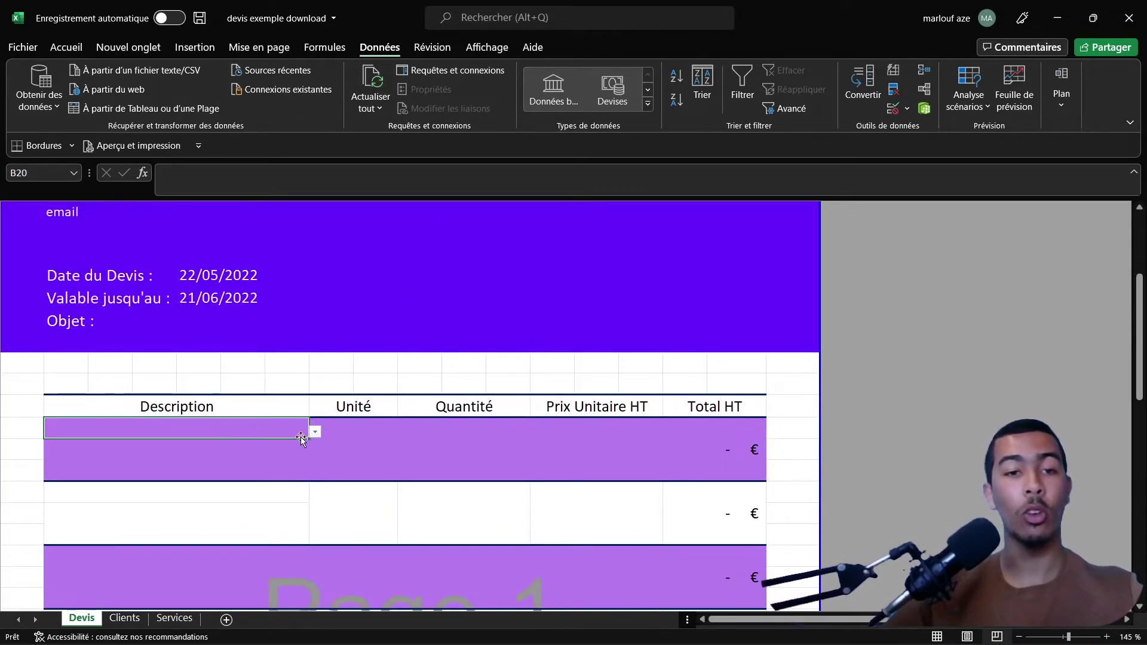
left_click(314, 431)
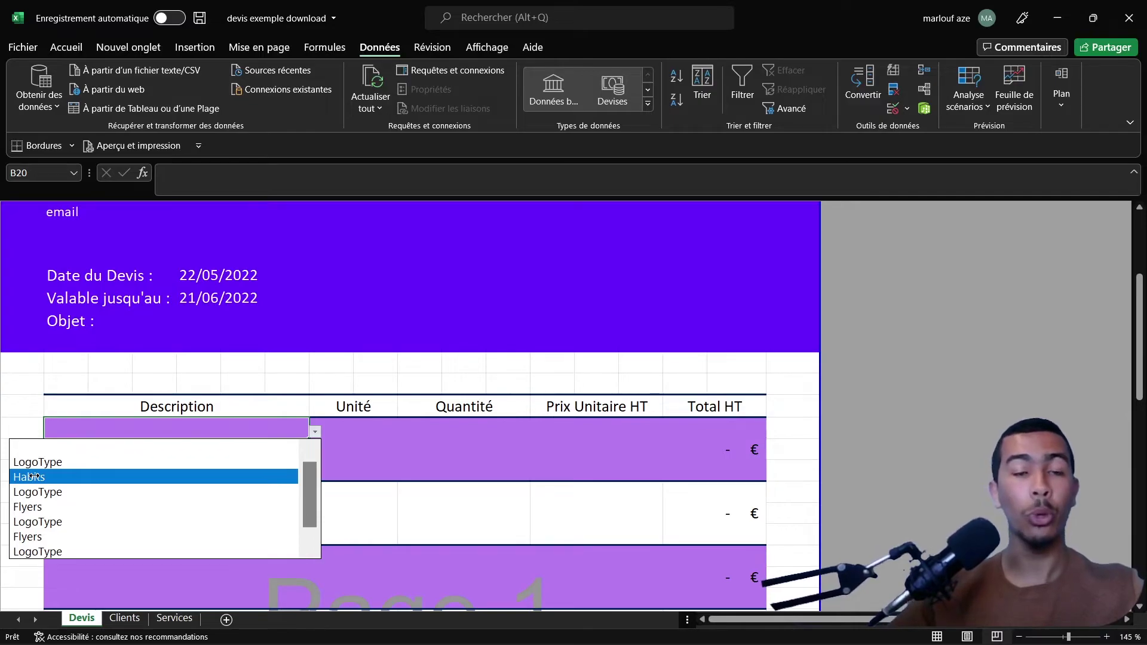
left_click(1129, 17)
left_click(1129, 18)
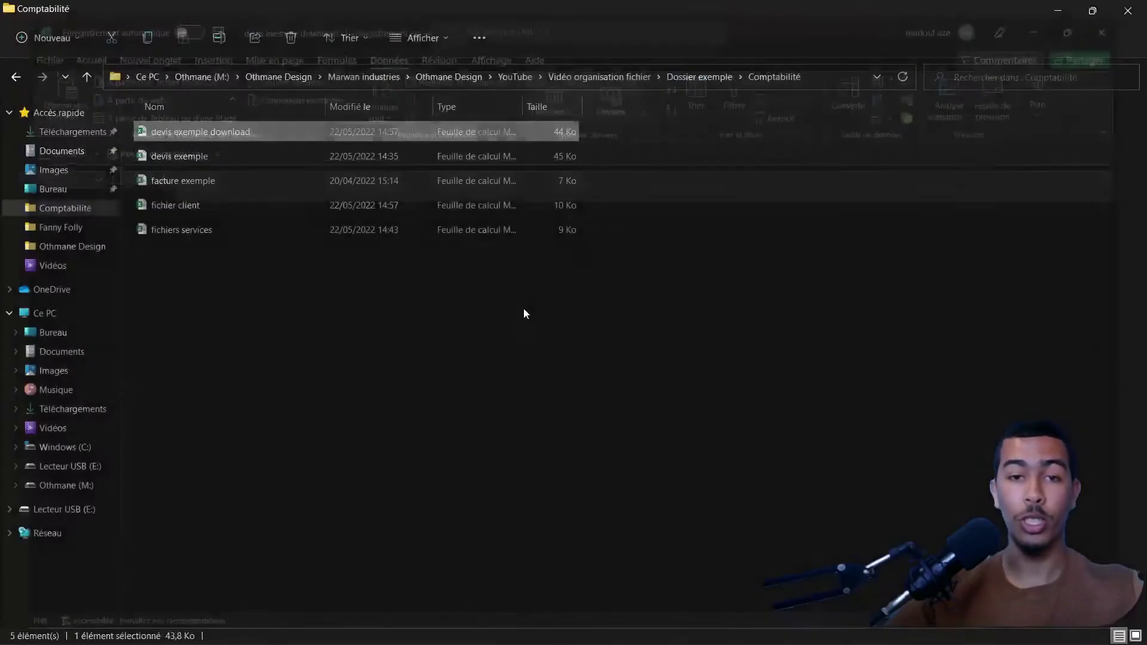
Open fichiers services, set both the name in A4 and the unit in B4 to "Affiche", then save and close the workbook.
left_click(217, 229)
double_click(217, 229)
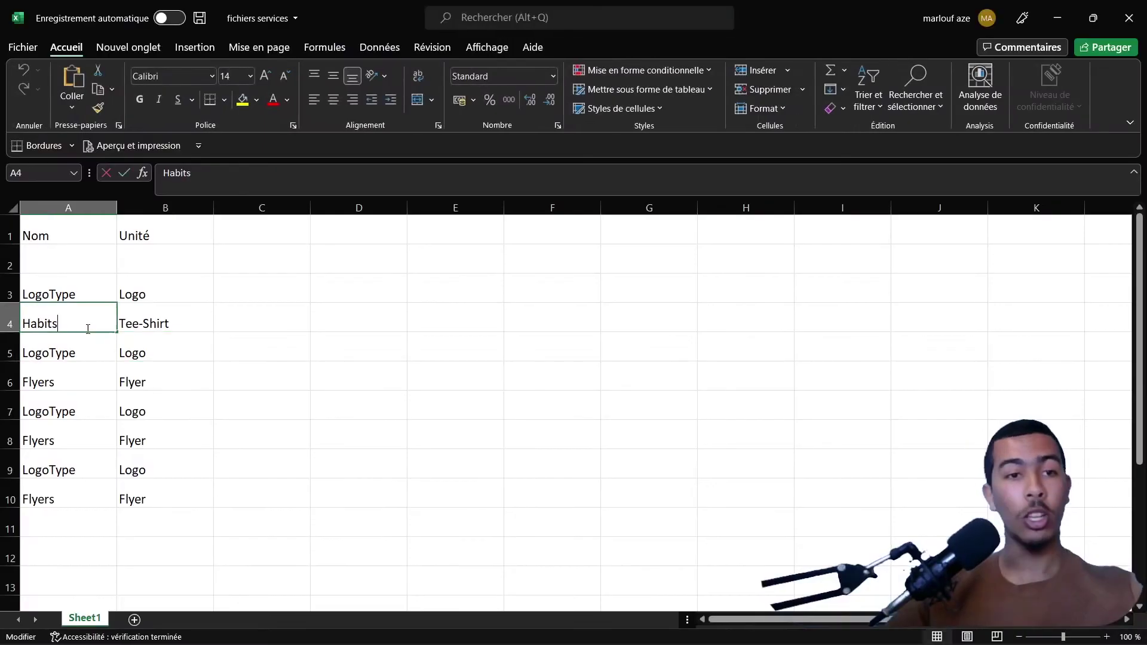
key("shift+Home")
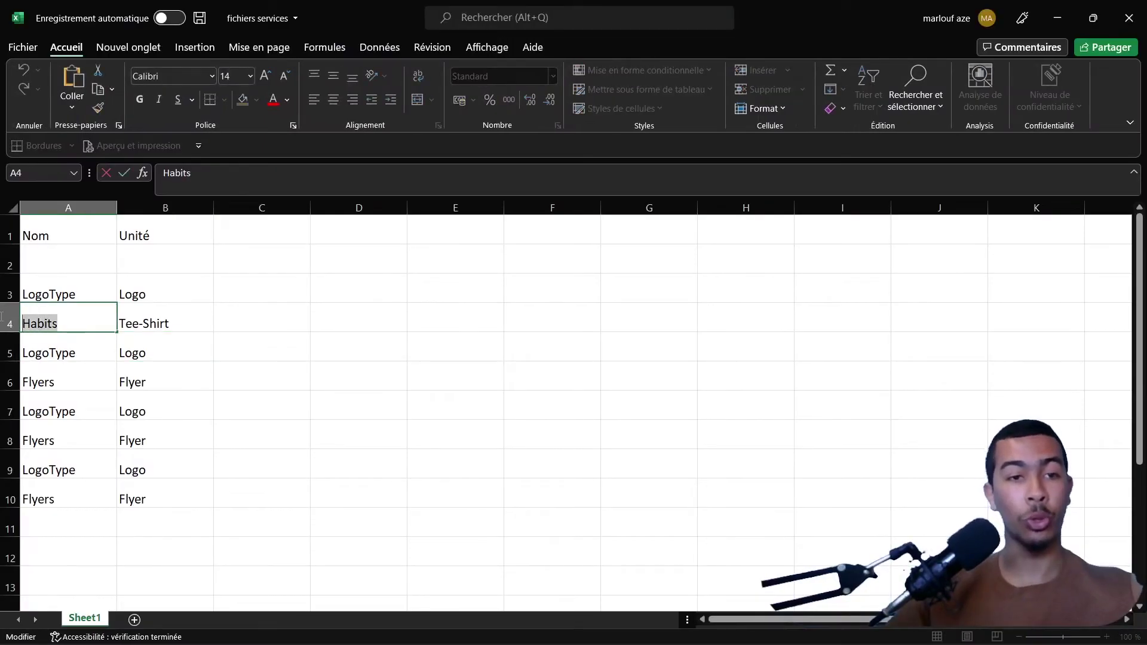
type("Affiche")
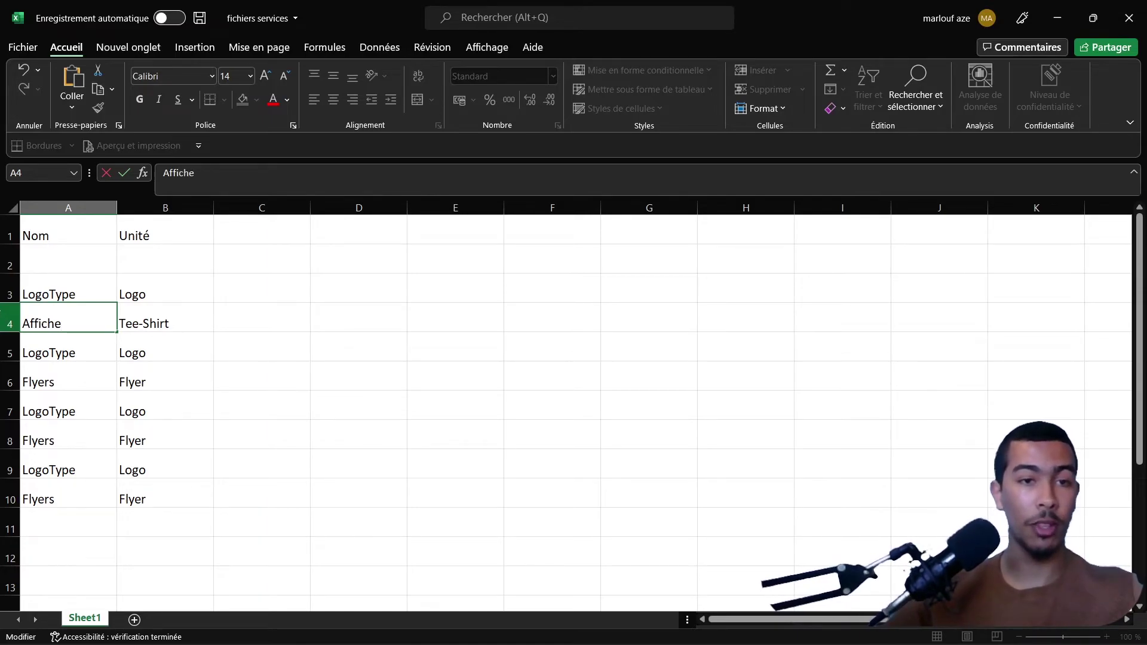
key("Tab")
type("af")
key("Return")
key("ctrl+s")
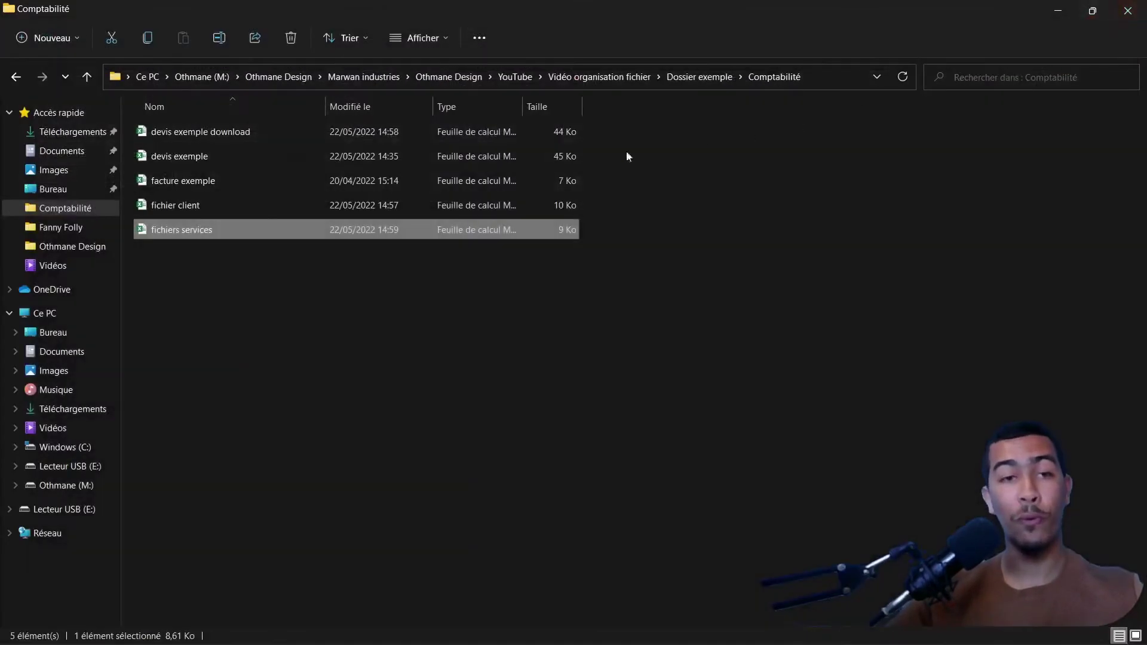
Reopen devis exemple download, check the first Description line's service choices, and refresh all data.
double_click(250, 127)
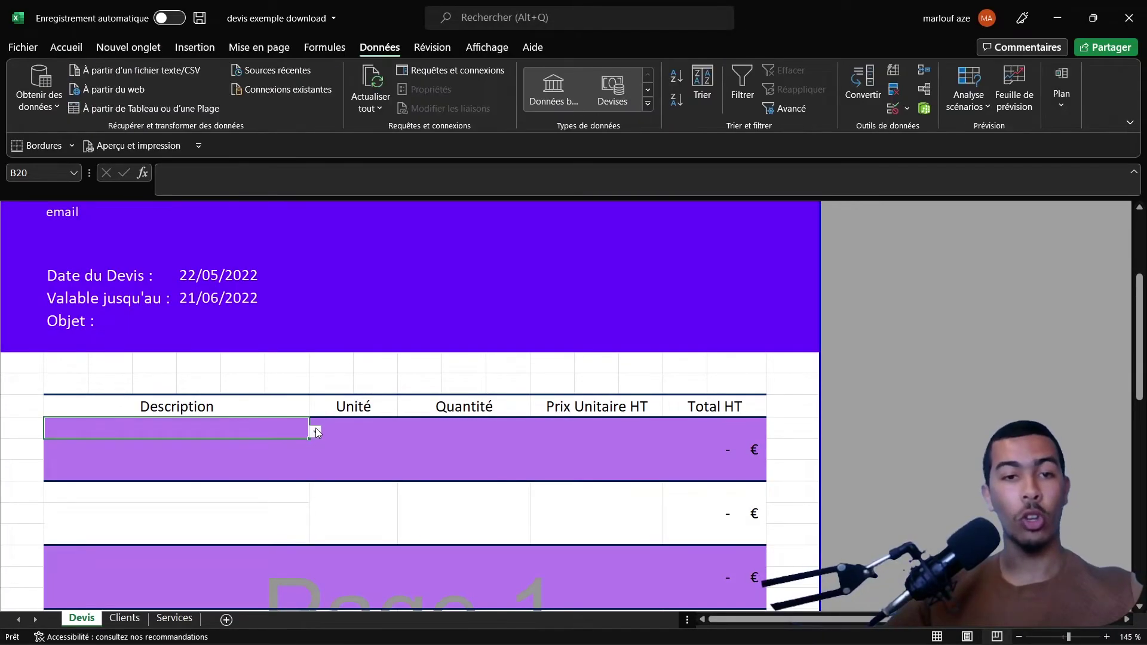
left_click(314, 431)
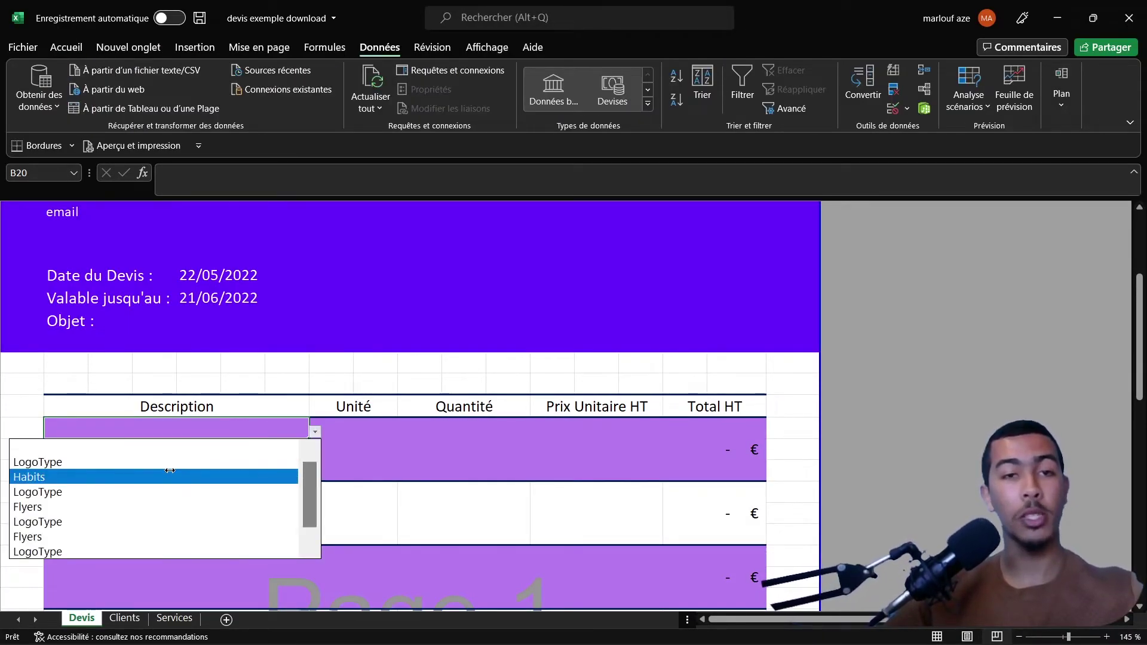
left_click(378, 52)
left_click(376, 80)
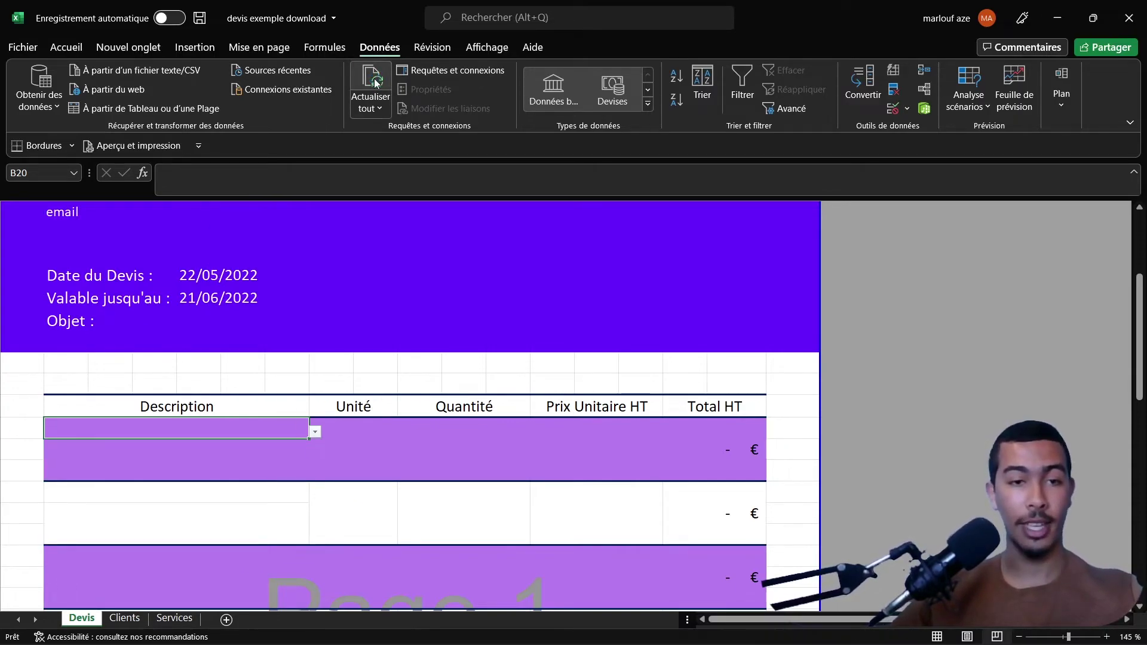
Choose Affiche as the service on the quote's first Description line.
left_click(314, 429)
left_click(179, 477)
left_click(162, 477)
left_click(163, 488)
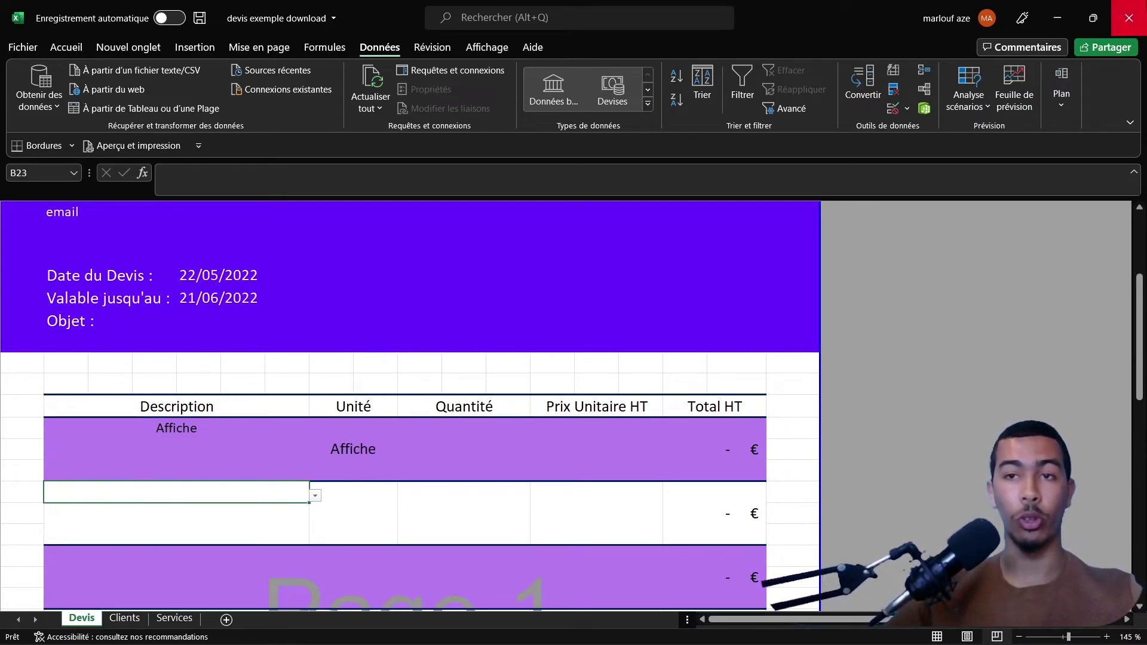
Close the quote workbook without saving and select fichier client in the Comptabilité folder.
left_click(1129, 18)
left_click(572, 351)
left_click(198, 209)
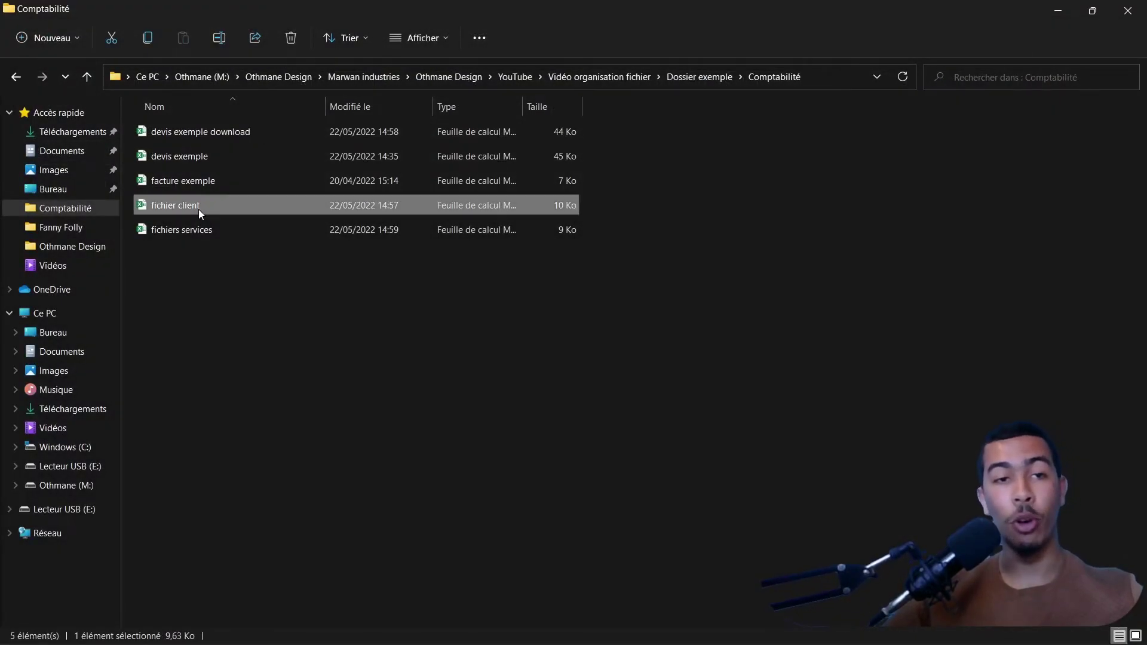